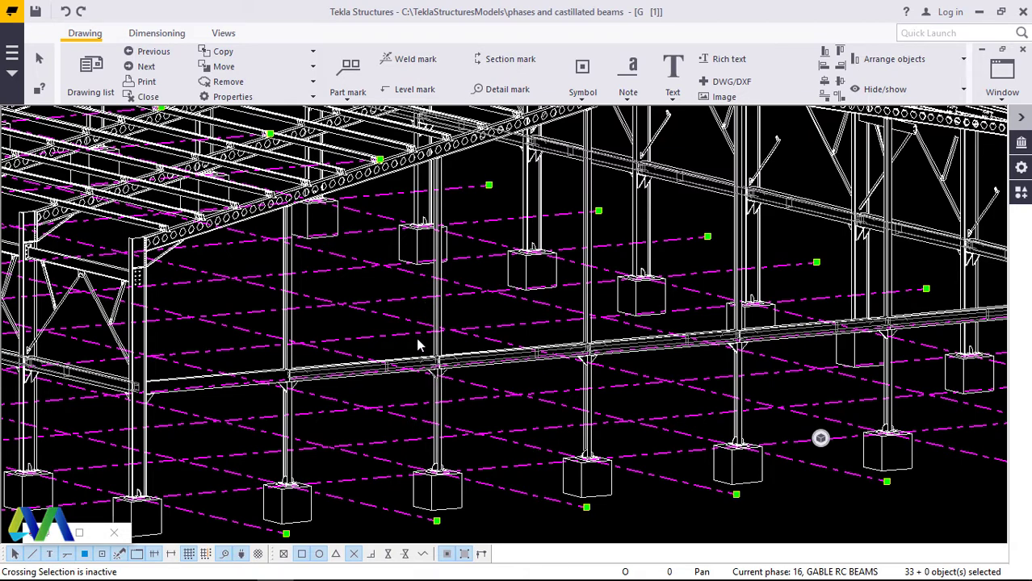
# - Examine the 3D view of the steel building frame and its place on the whole drawing sheet
pyautogui.scroll(-2, 417, 347)
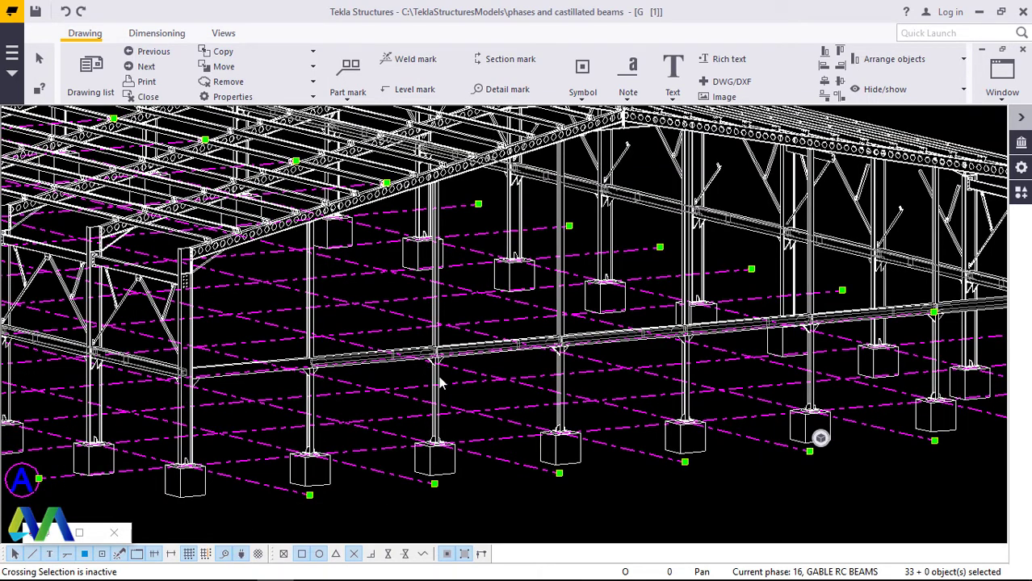
pyautogui.scroll(-1, 440, 384)
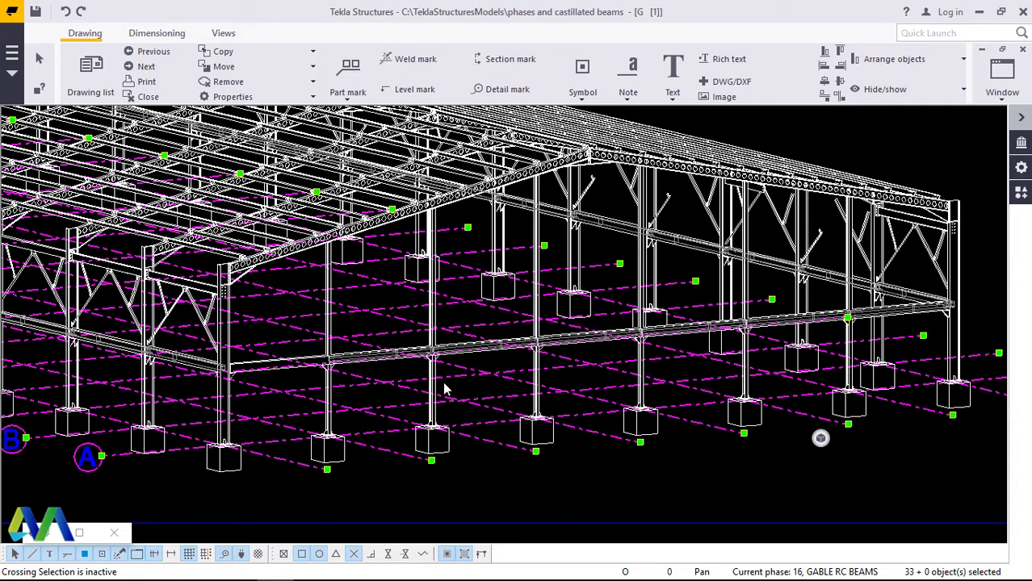
pyautogui.scroll(-1, 443, 383)
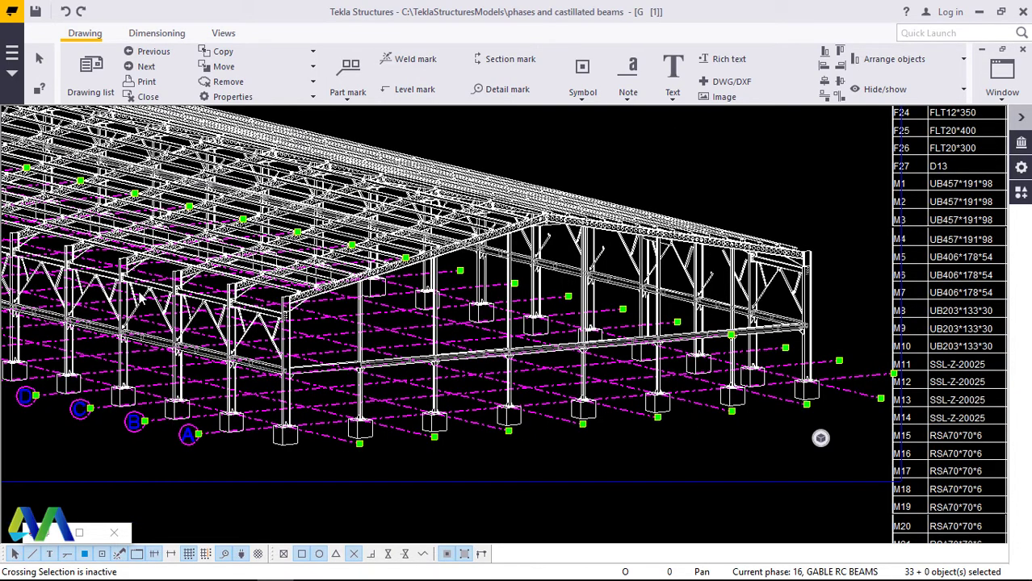
pyautogui.scroll(-1, 142, 298)
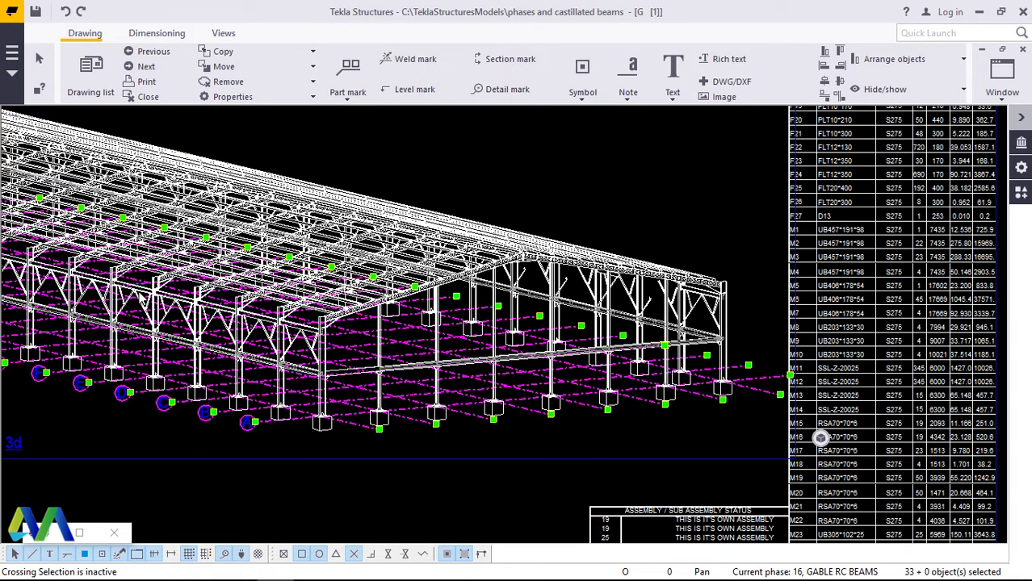
pyautogui.scroll(1, 143, 298)
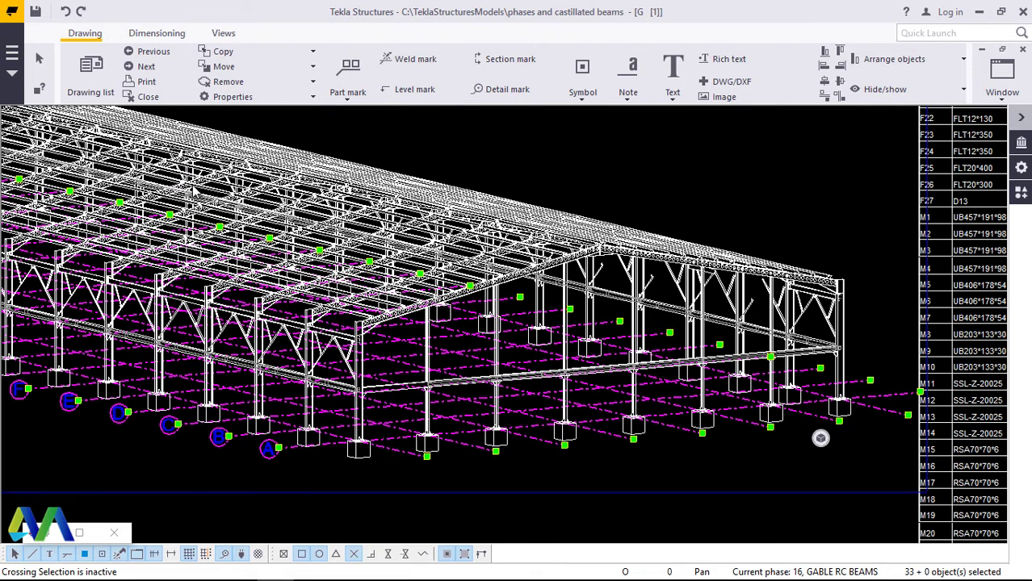
pyautogui.scroll(-1, 149, 179)
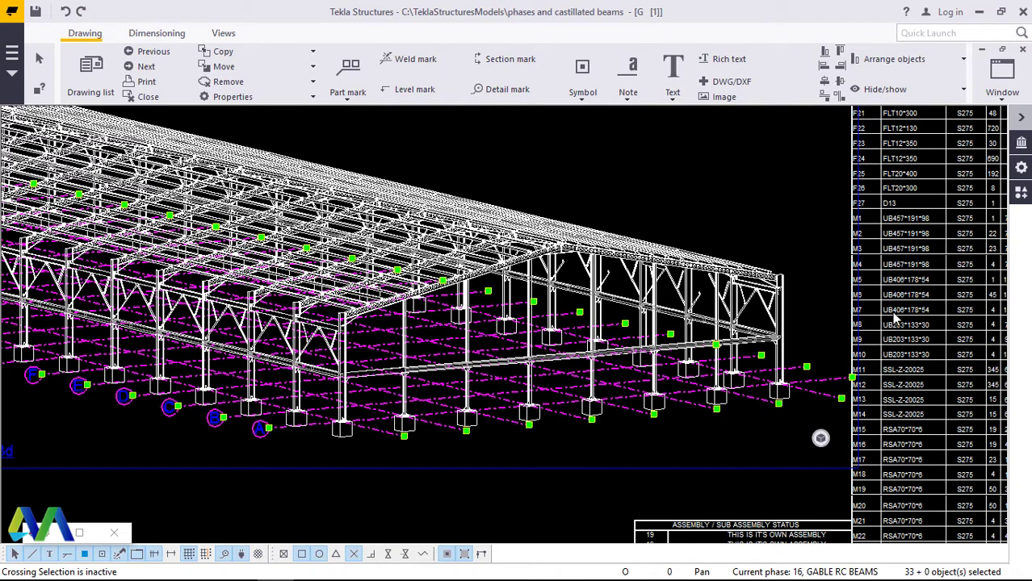
pyautogui.scroll(-2, 894, 319)
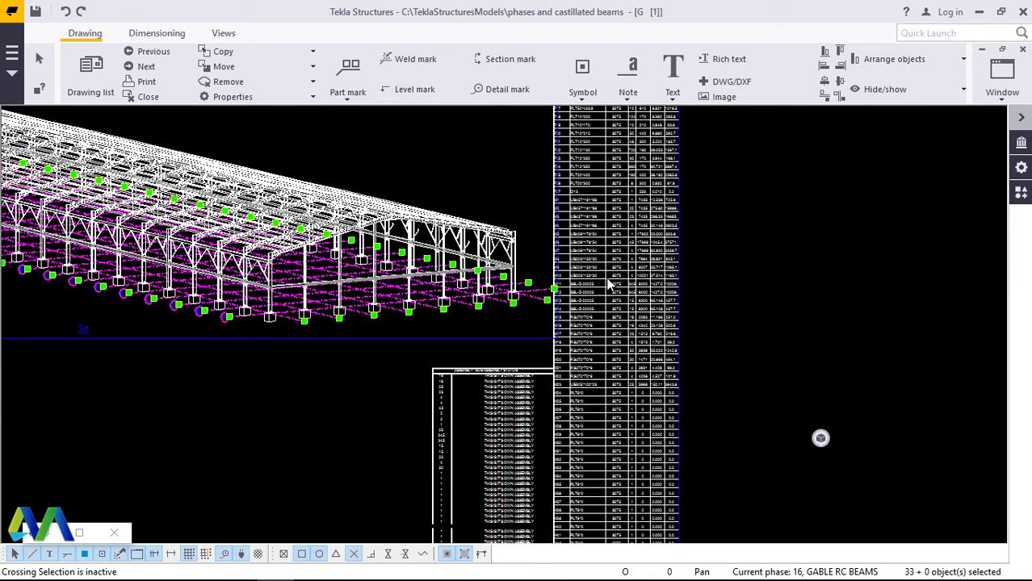
pyautogui.scroll(-1, 611, 277)
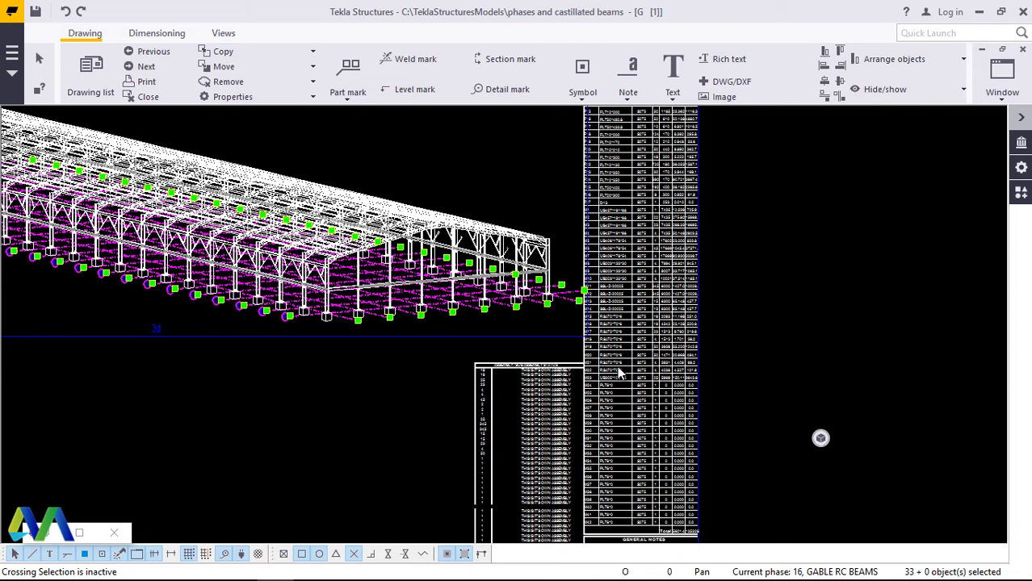
pyautogui.scroll(-2, 619, 371)
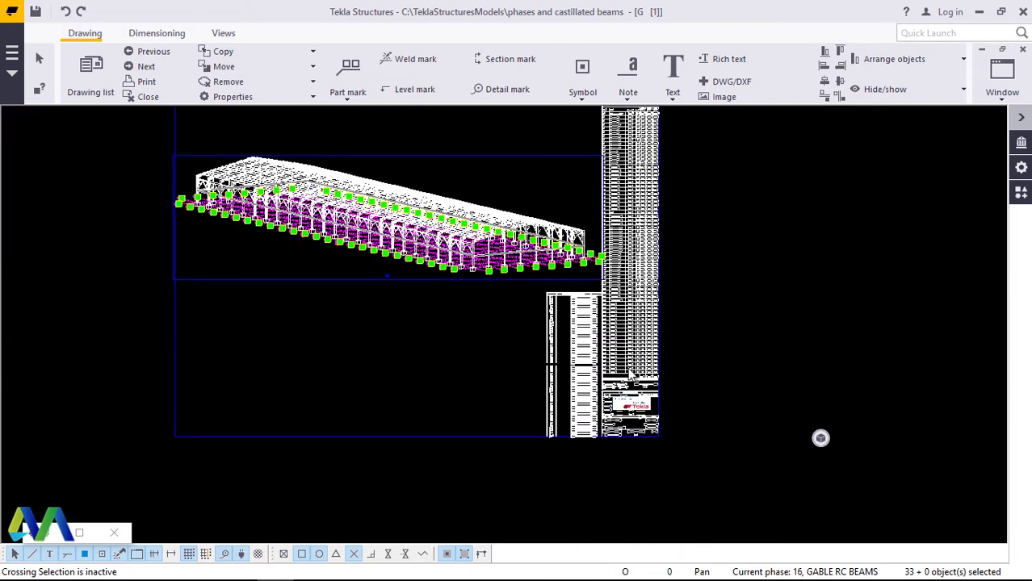
pyautogui.scroll(-3, 631, 373)
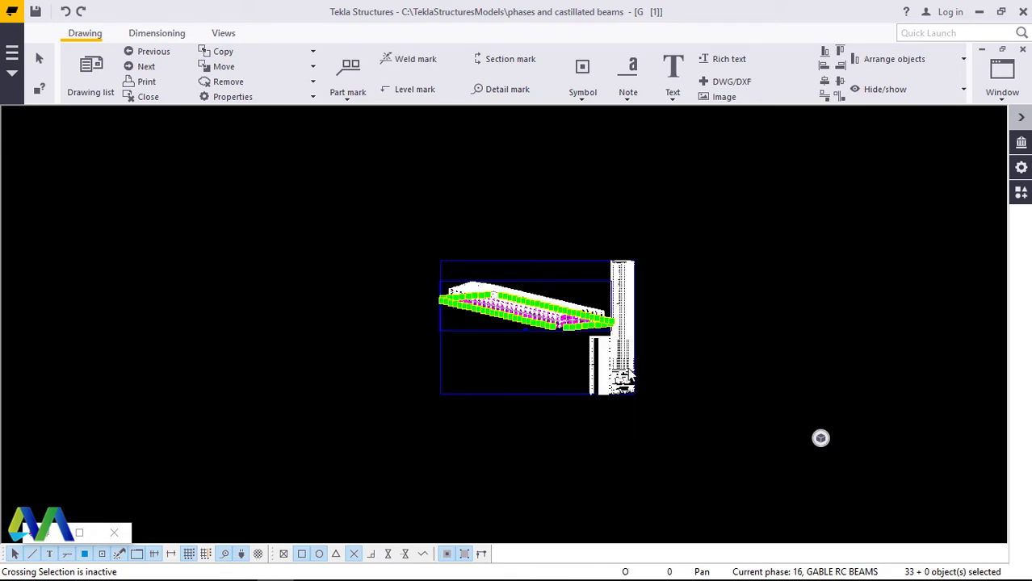
# - Examine the material list's total row, the general notes and the plate rows M24 to M42
pyautogui.scroll(3, 631, 374)
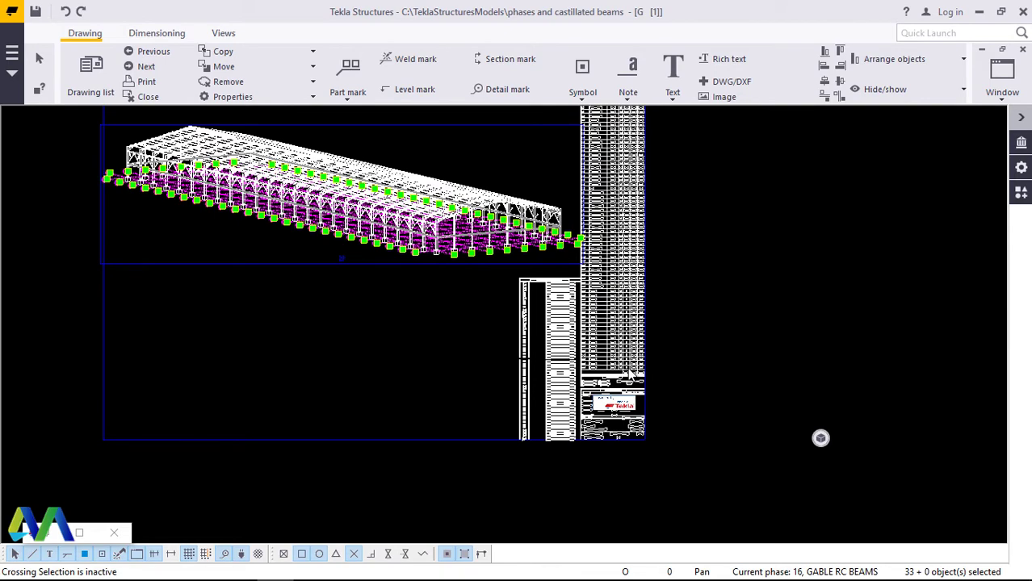
pyautogui.scroll(3, 631, 374)
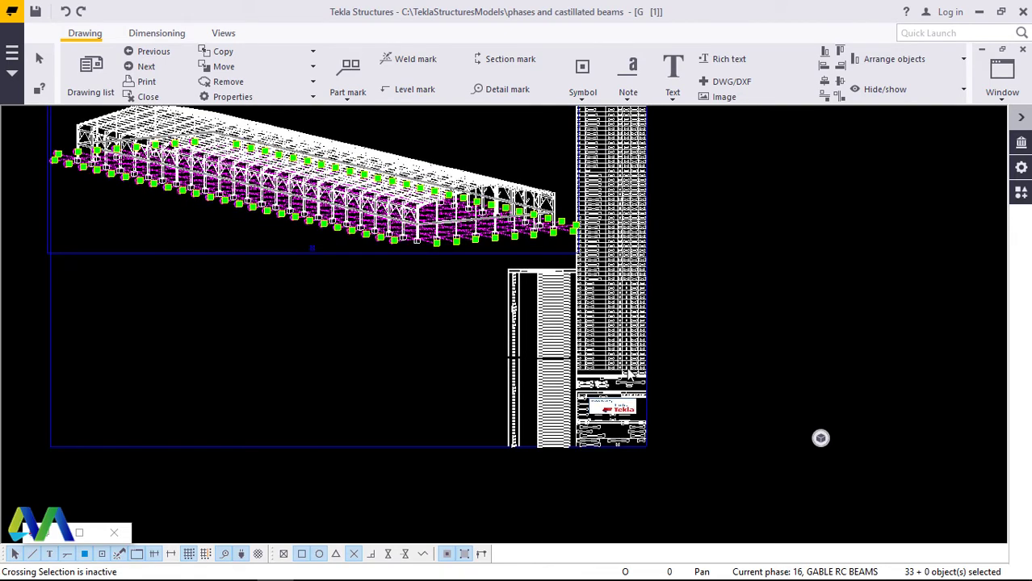
pyautogui.scroll(5, 675, 388)
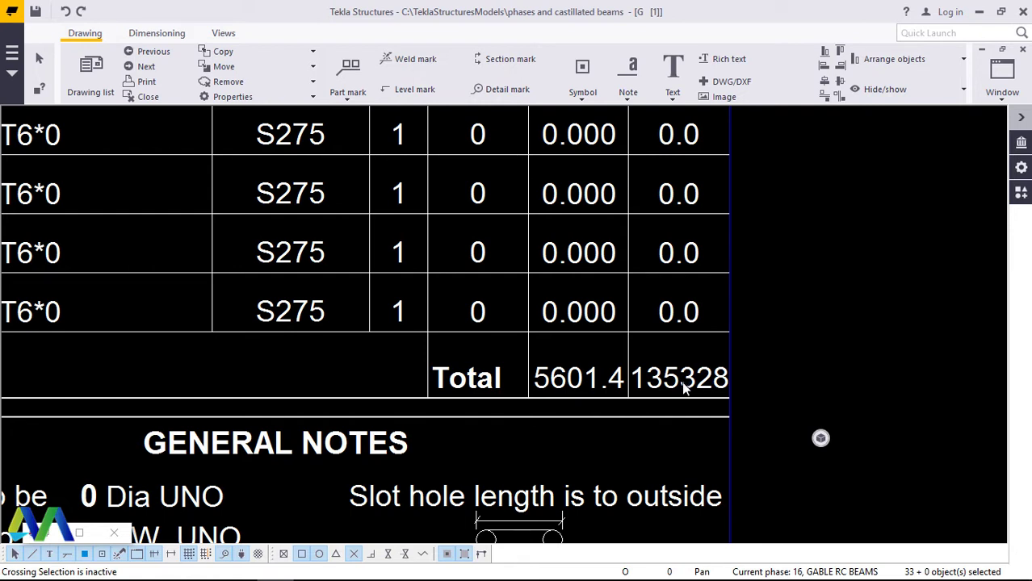
pyautogui.scroll(-4, 682, 390)
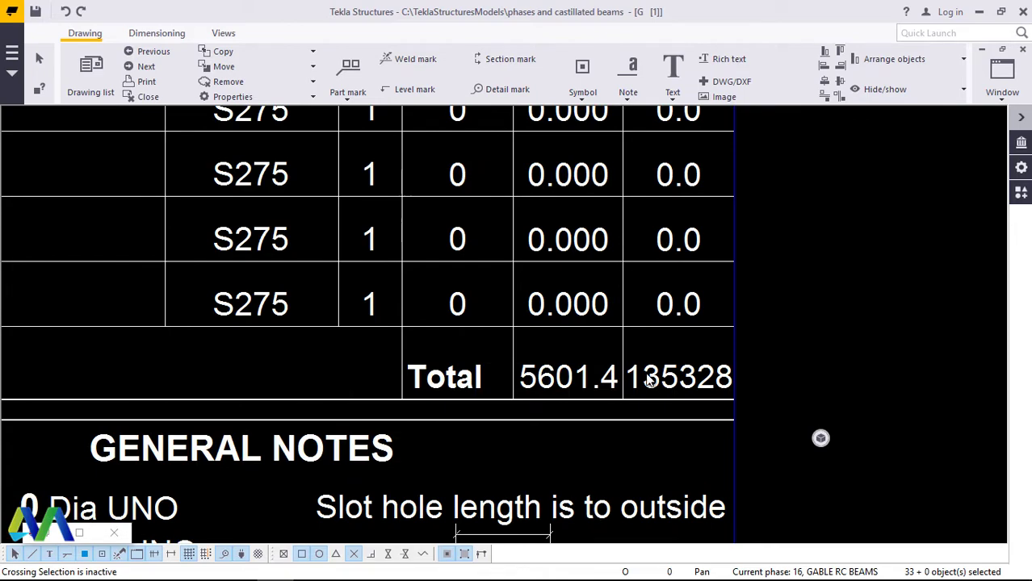
pyautogui.scroll(-3, 613, 381)
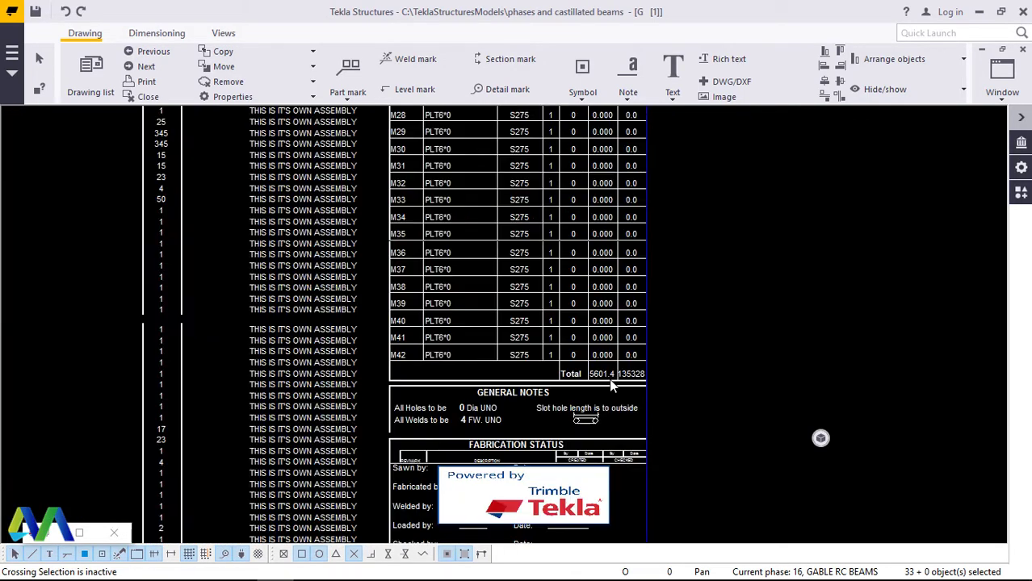
pyautogui.scroll(-1, 605, 378)
pyautogui.scroll(-2, 563, 278)
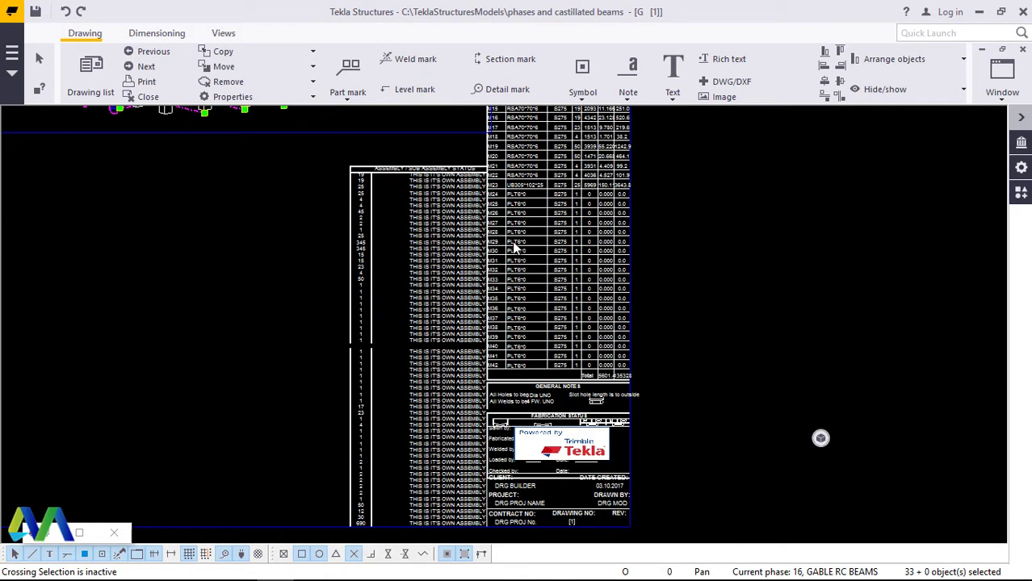
pyautogui.scroll(2, 509, 252)
pyautogui.scroll(1, 509, 252)
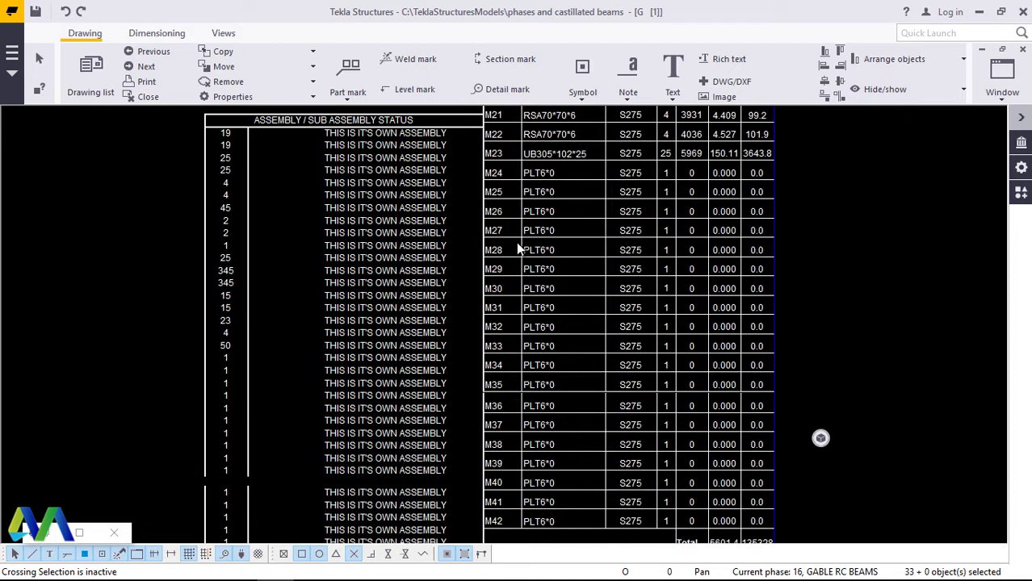
pyautogui.scroll(6, 516, 241)
pyautogui.scroll(-3, 478, 399)
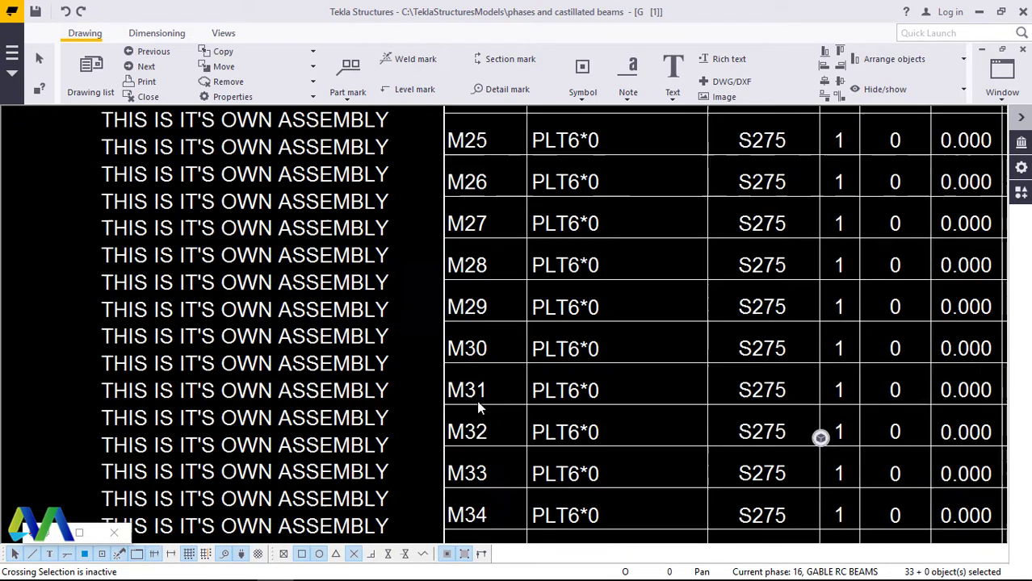
pyautogui.scroll(-2, 491, 393)
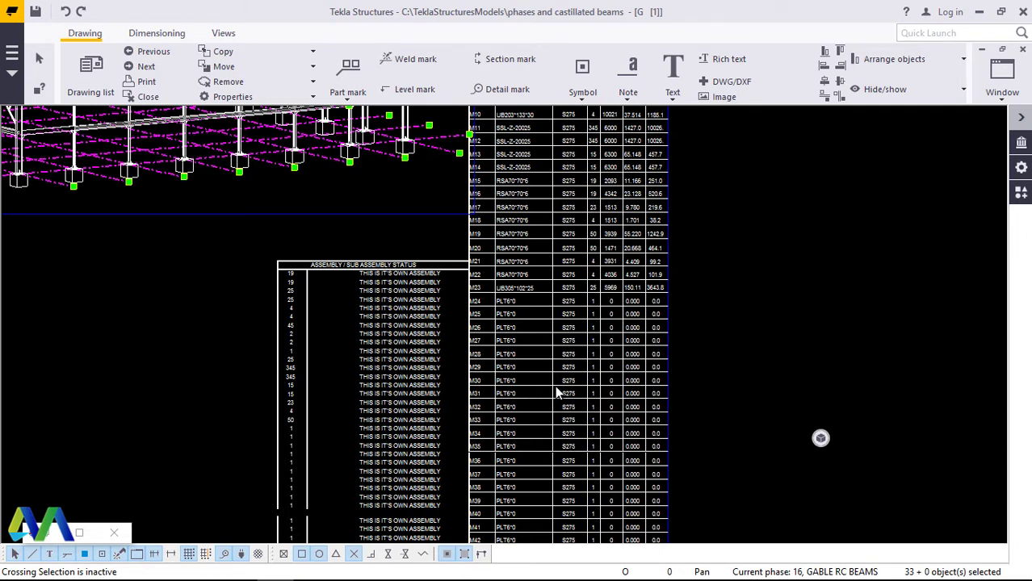
# - Review the overall drawing sheet and return to a closer look at the 3D building view
pyautogui.scroll(-2, 542, 277)
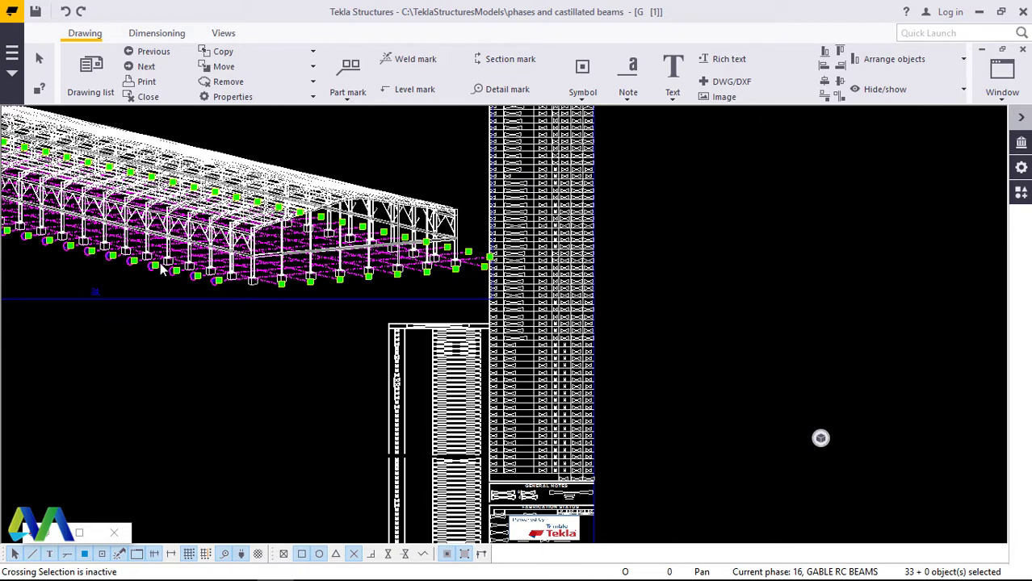
pyautogui.scroll(-2, 162, 270)
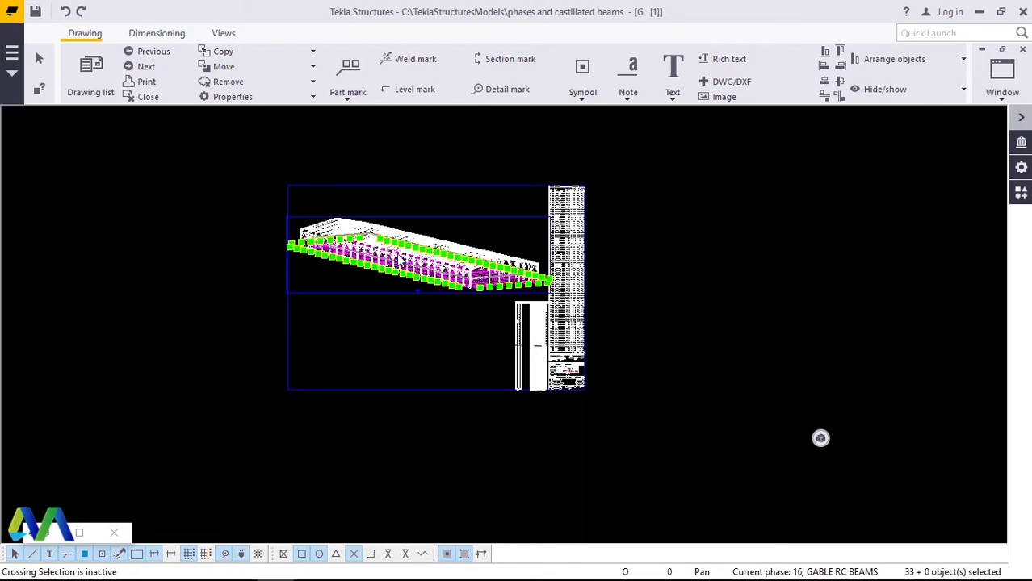
pyautogui.scroll(-1, 401, 263)
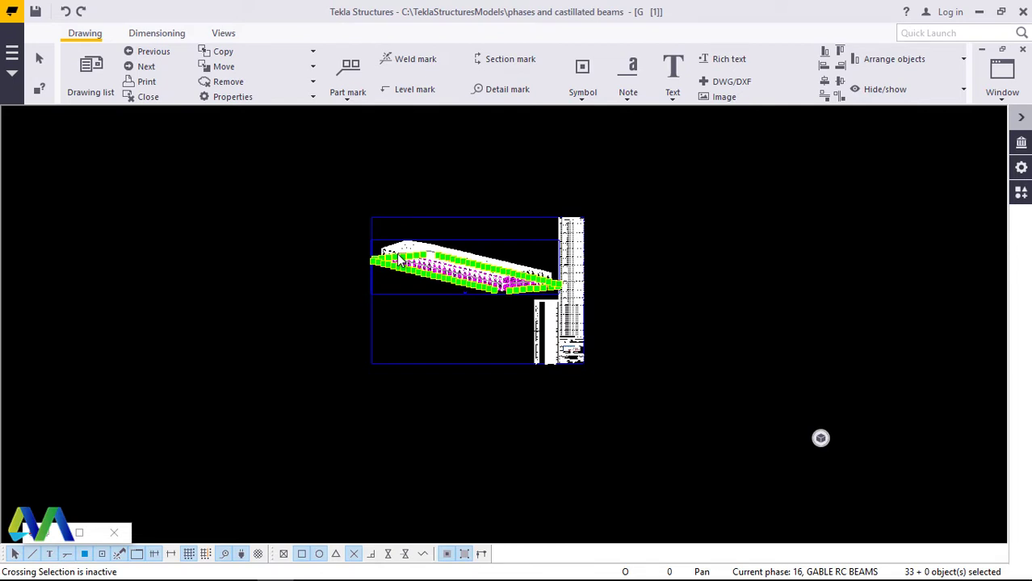
pyautogui.scroll(2, 398, 256)
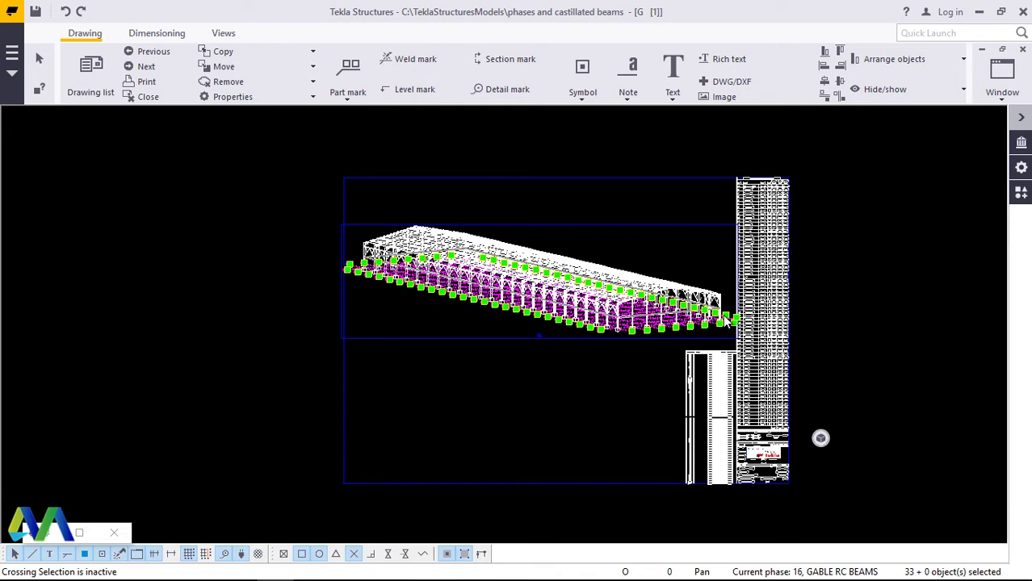
pyautogui.scroll(1, 723, 316)
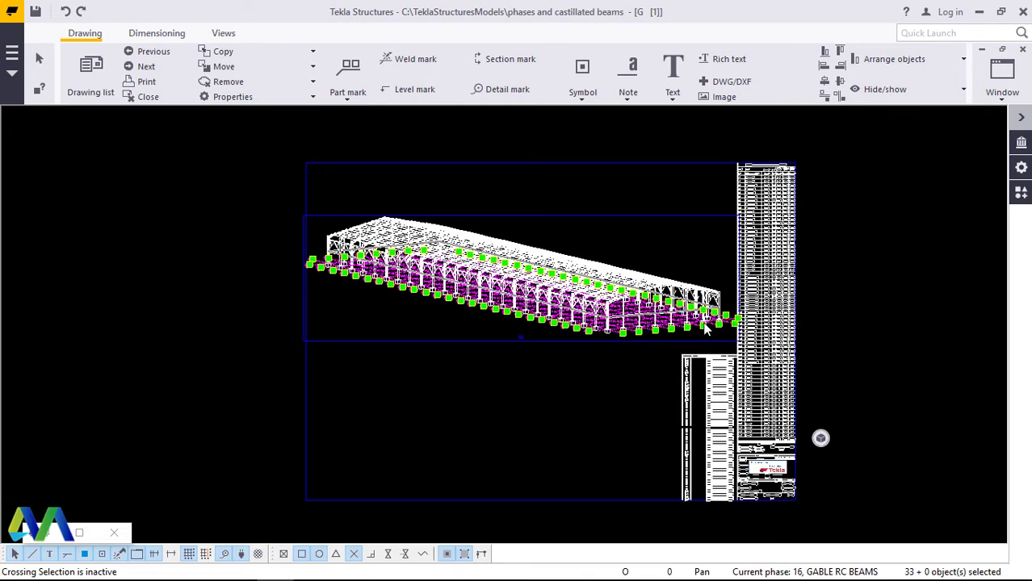
pyautogui.scroll(5, 706, 327)
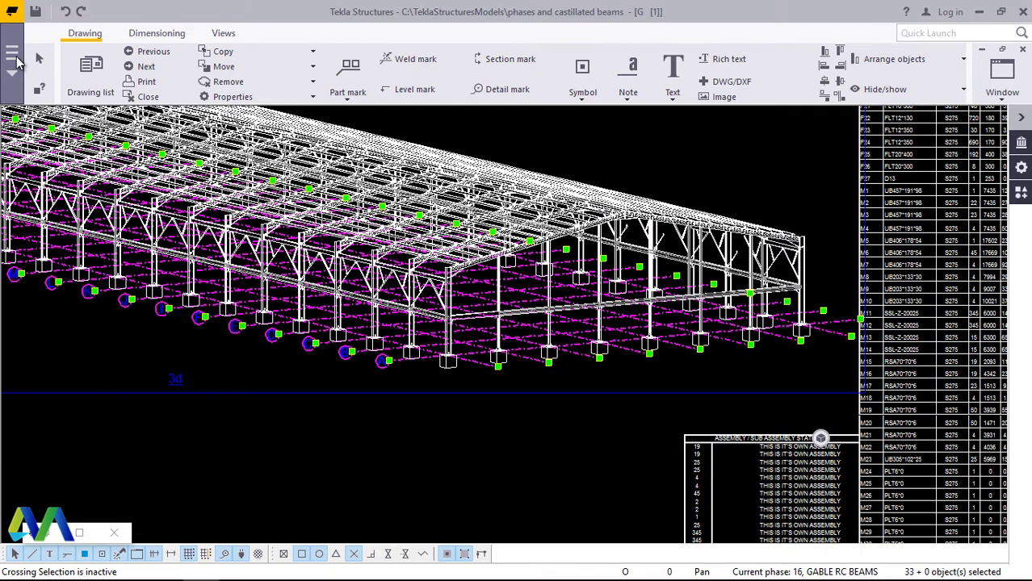
# - Open the drawing export settings and review the export file, layer and scale options
pyautogui.click(18, 61)
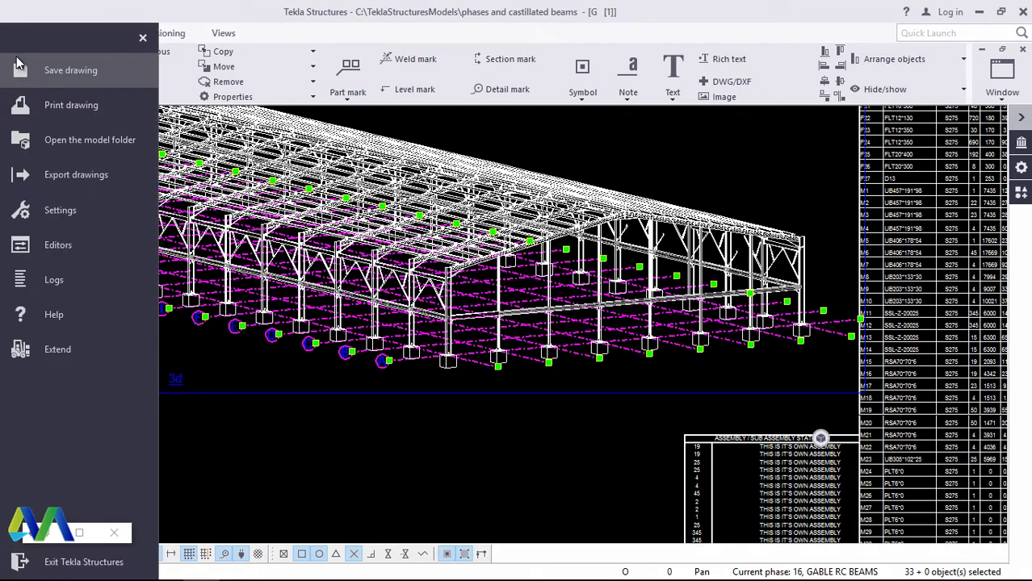
pyautogui.click(75, 177)
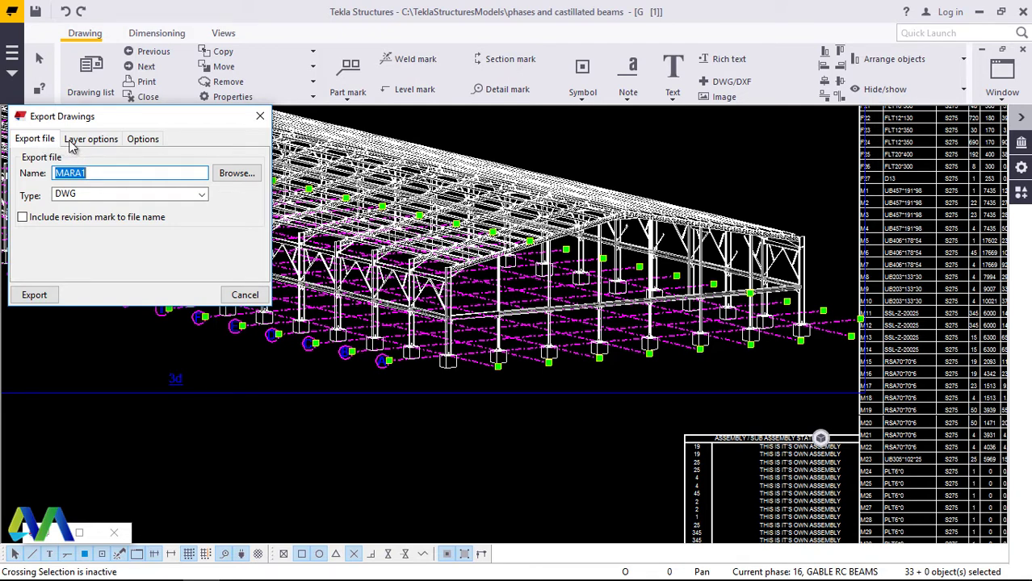
pyautogui.click(142, 139)
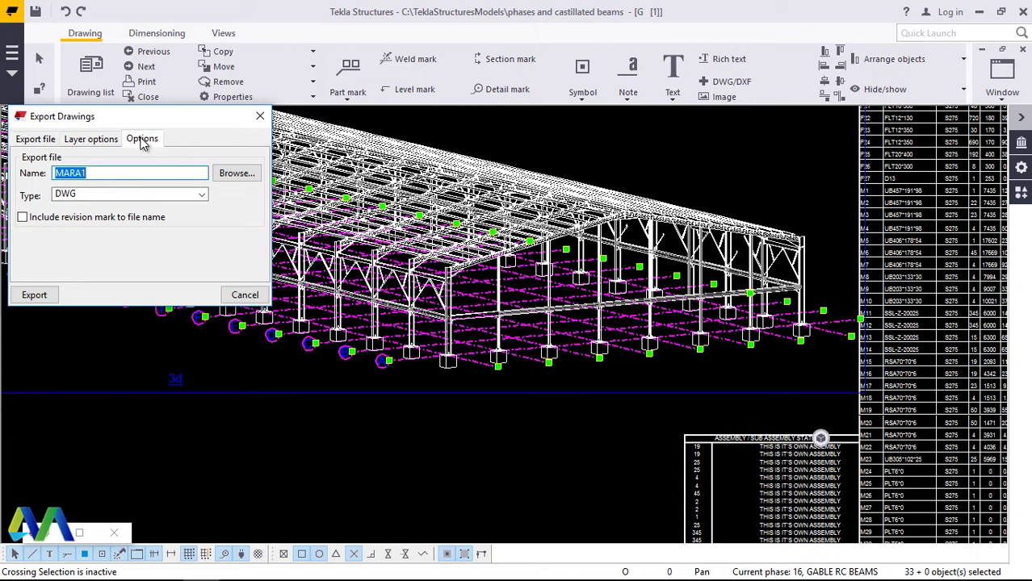
pyautogui.click(36, 140)
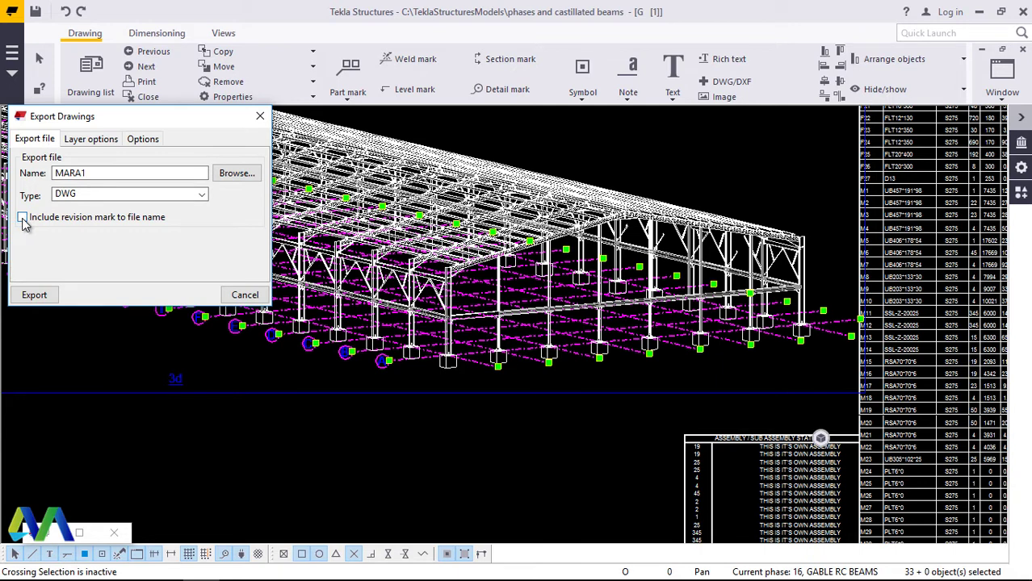
pyautogui.click(91, 142)
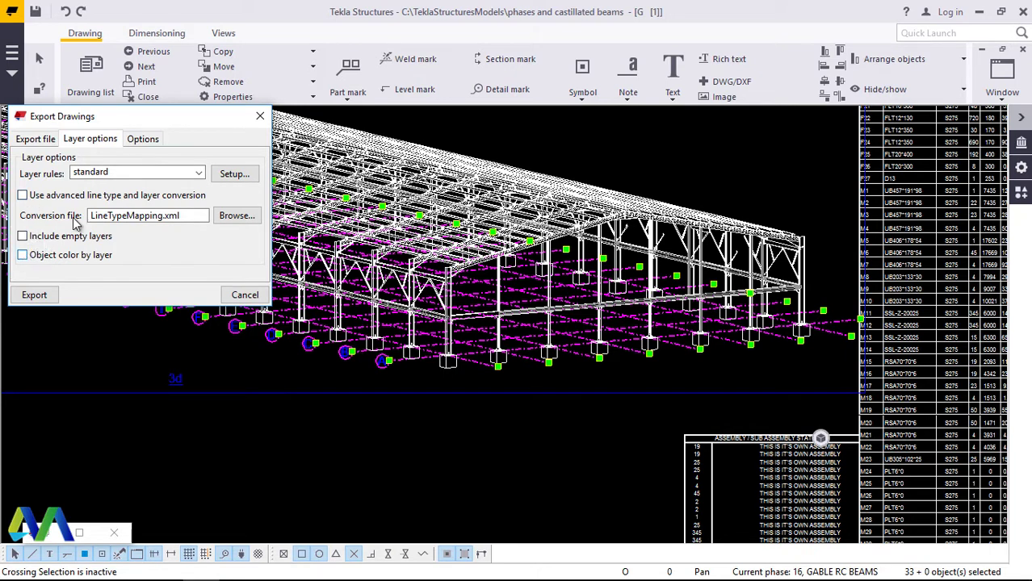
pyautogui.click(141, 146)
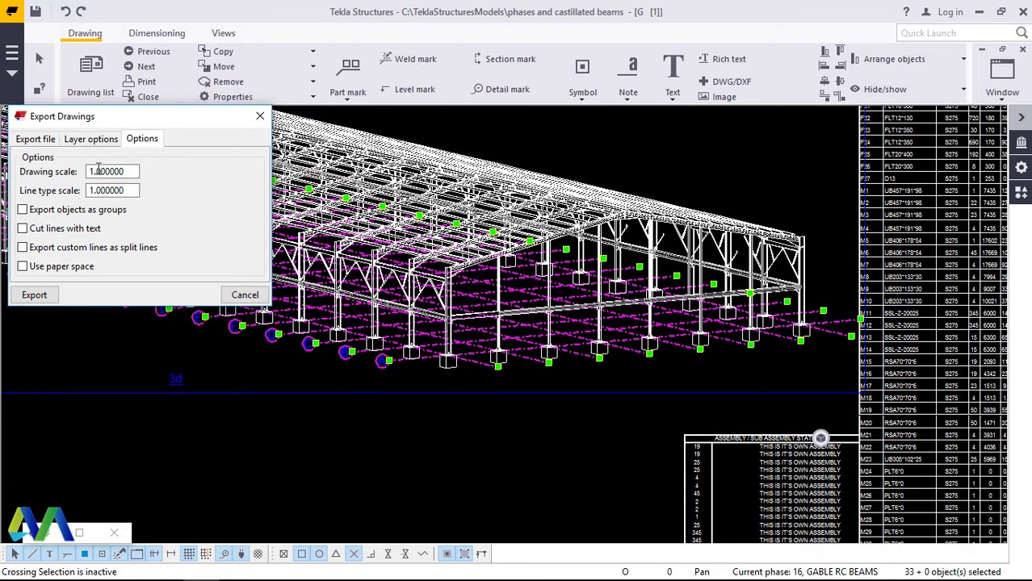
# - Check the available layer rules, keep standard, and export the drawing as DWG file MARA1
pyautogui.click(92, 139)
pyautogui.click(142, 139)
pyautogui.click(92, 140)
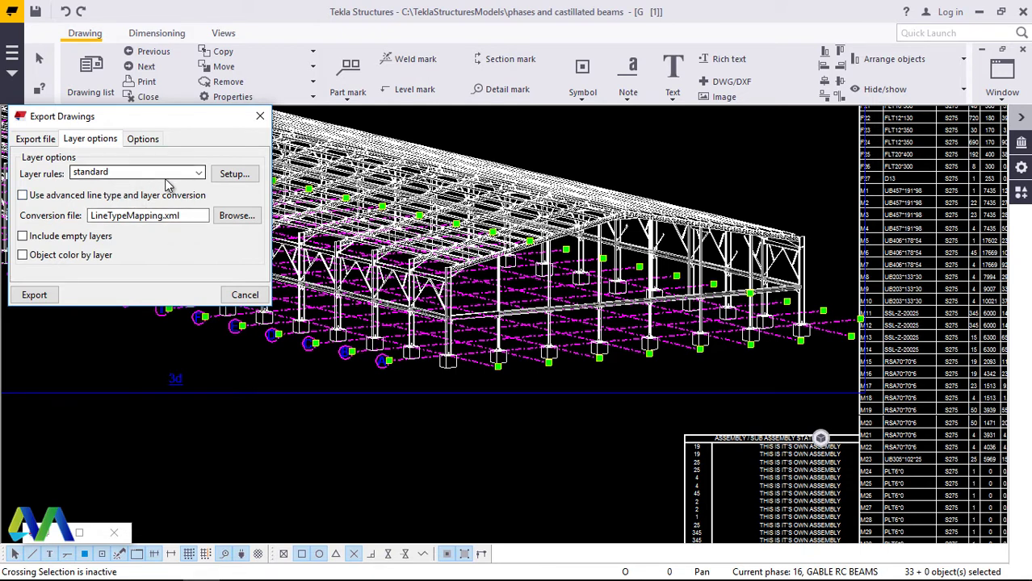
pyautogui.click(199, 174)
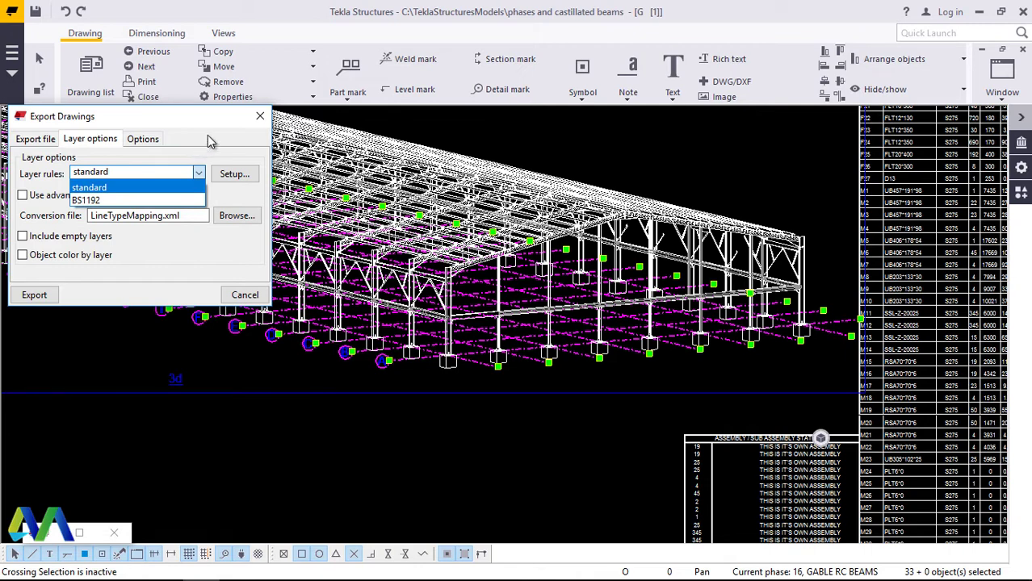
pyautogui.click(202, 139)
pyautogui.click(40, 142)
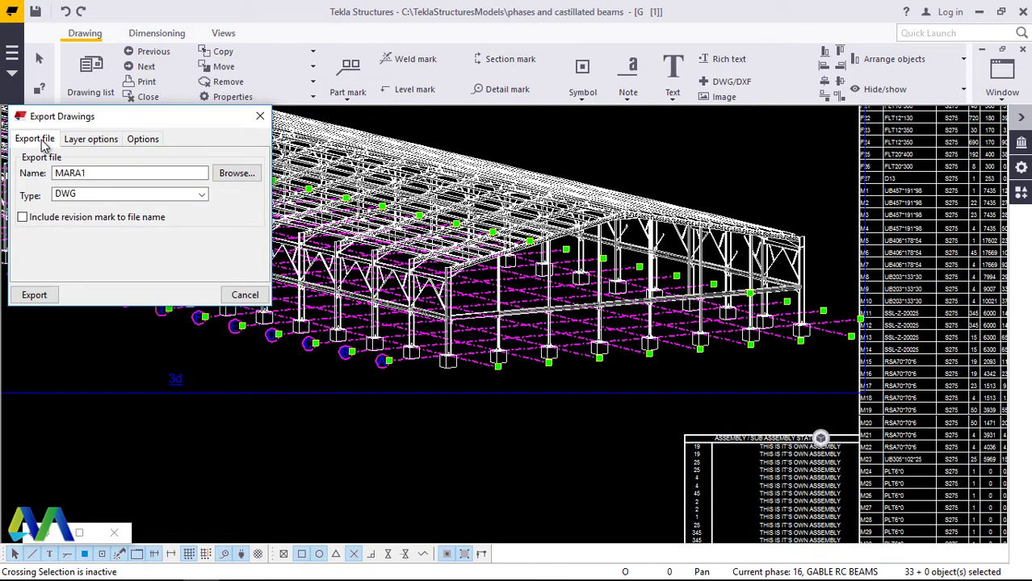
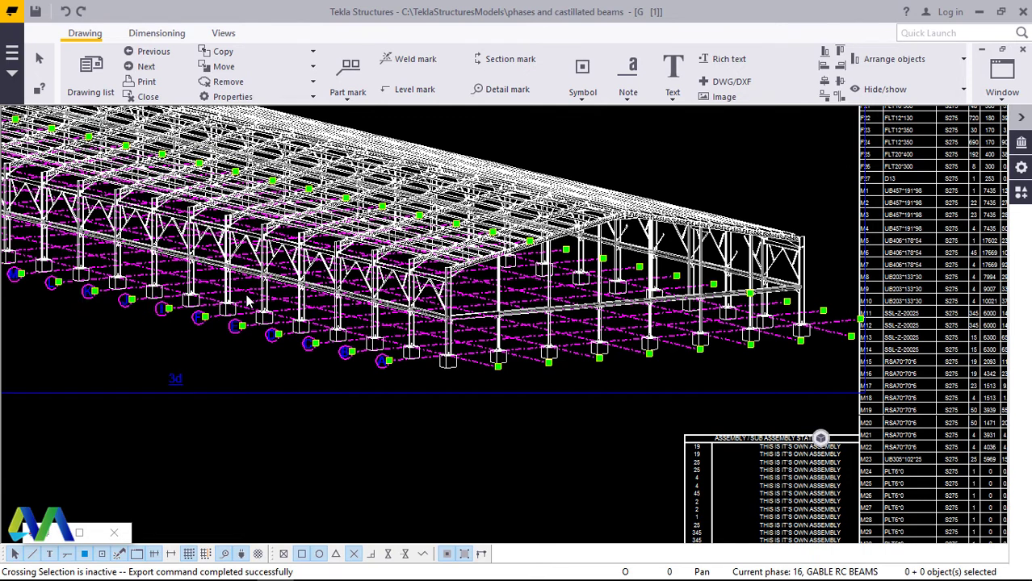
# - Switch to File Explorer and open the TeklaStructuresModels folder on Local Disk (C:)
pyautogui.moveTo(156, 569)
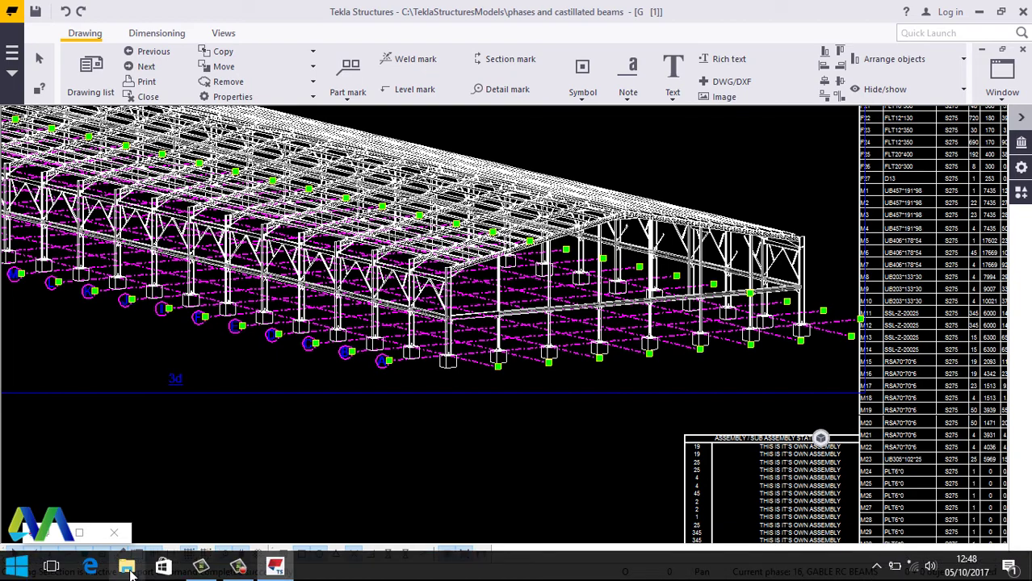
pyautogui.click(131, 570)
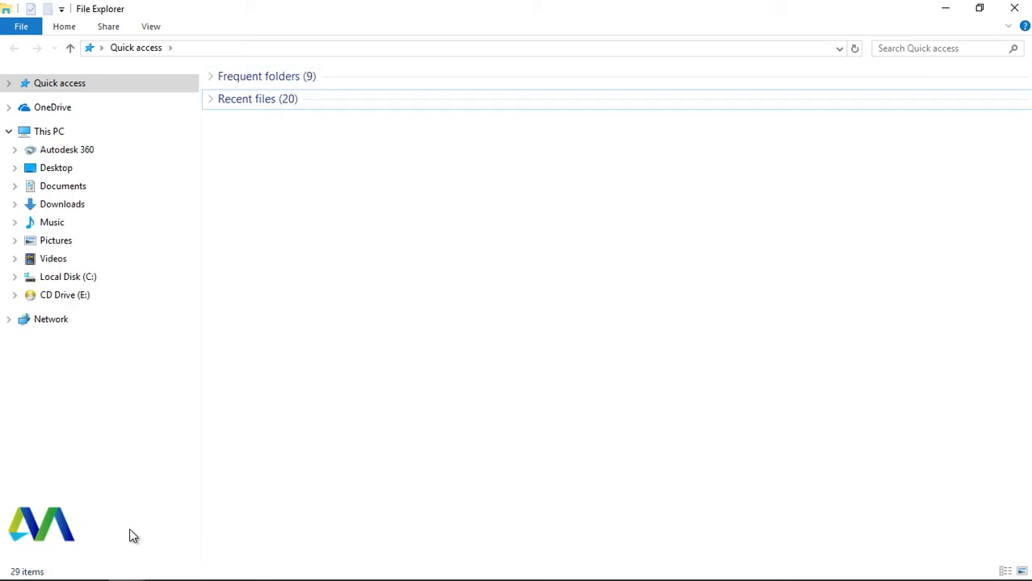
pyautogui.click(86, 280)
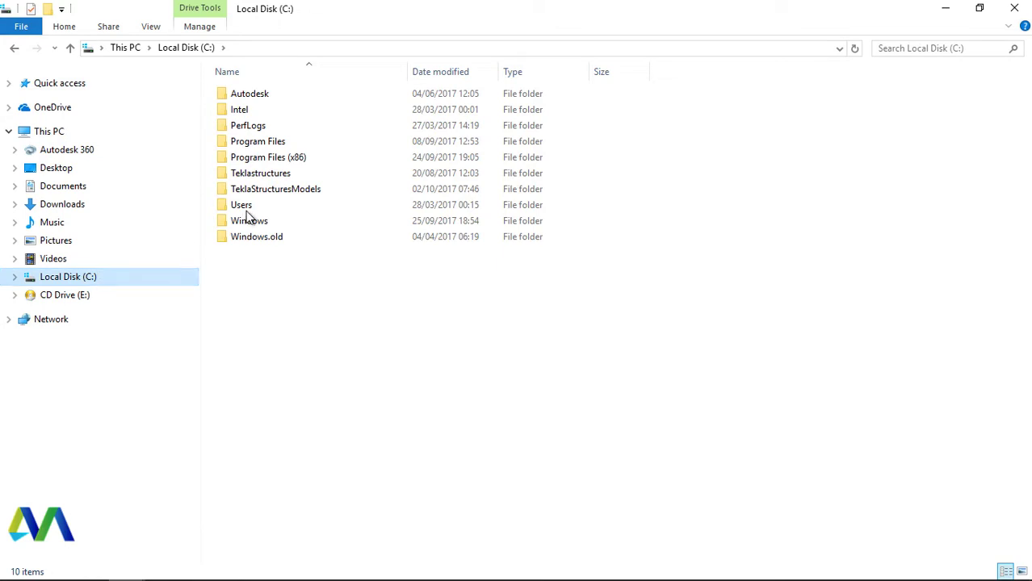
pyautogui.click(284, 194)
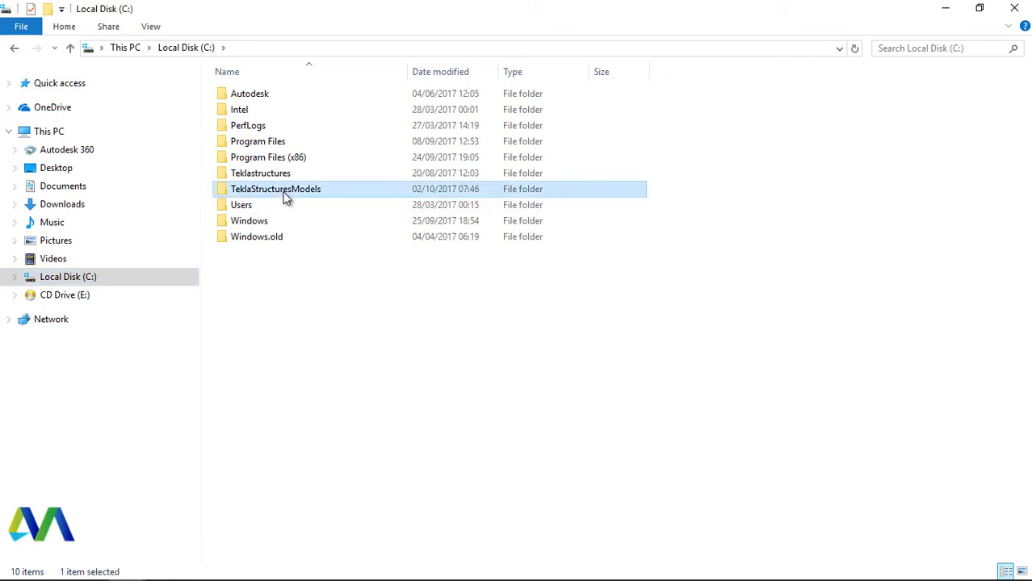
pyautogui.doubleClick(284, 194)
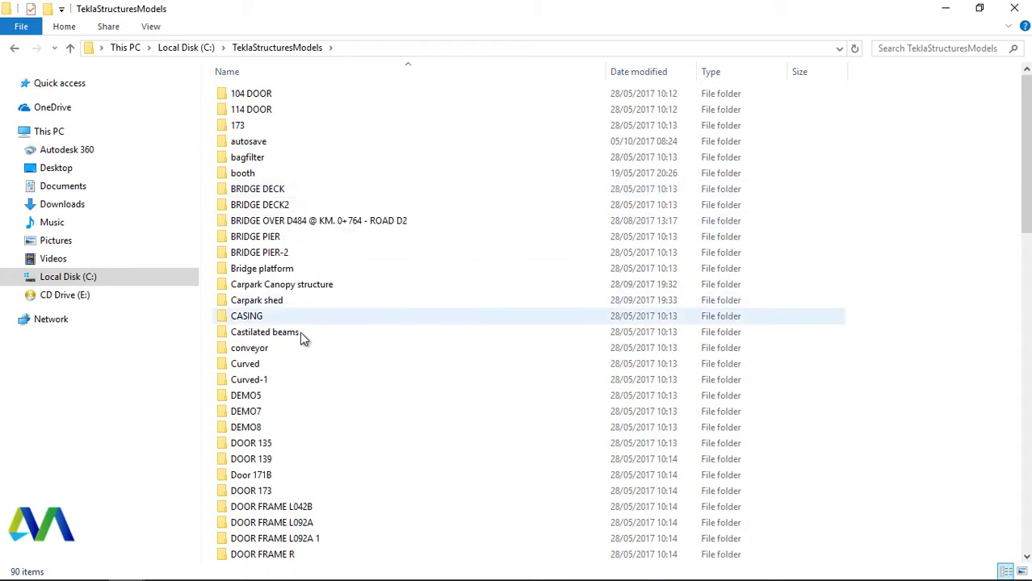
# - Open MARA1.dwg in AutoCAD from the PlotFiles folder of the phases and castillated beams model
pyautogui.scroll(-10, 290, 333)
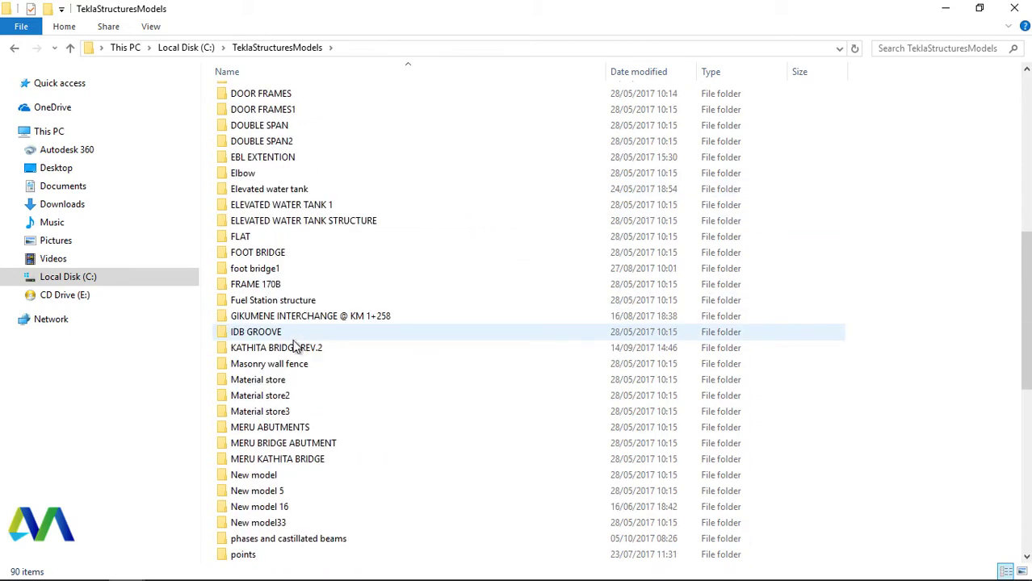
pyautogui.scroll(-2, 307, 464)
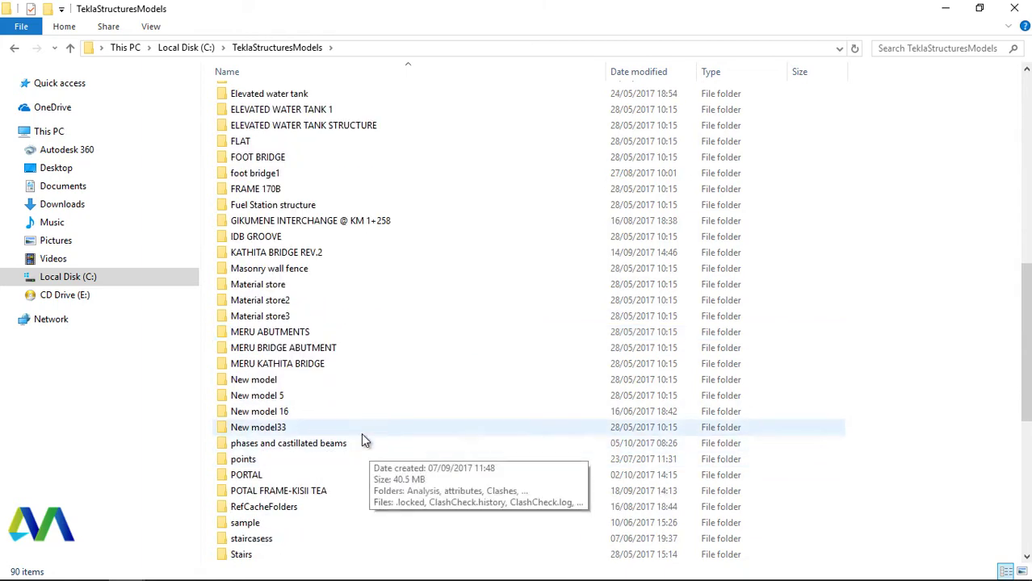
pyautogui.doubleClick(299, 442)
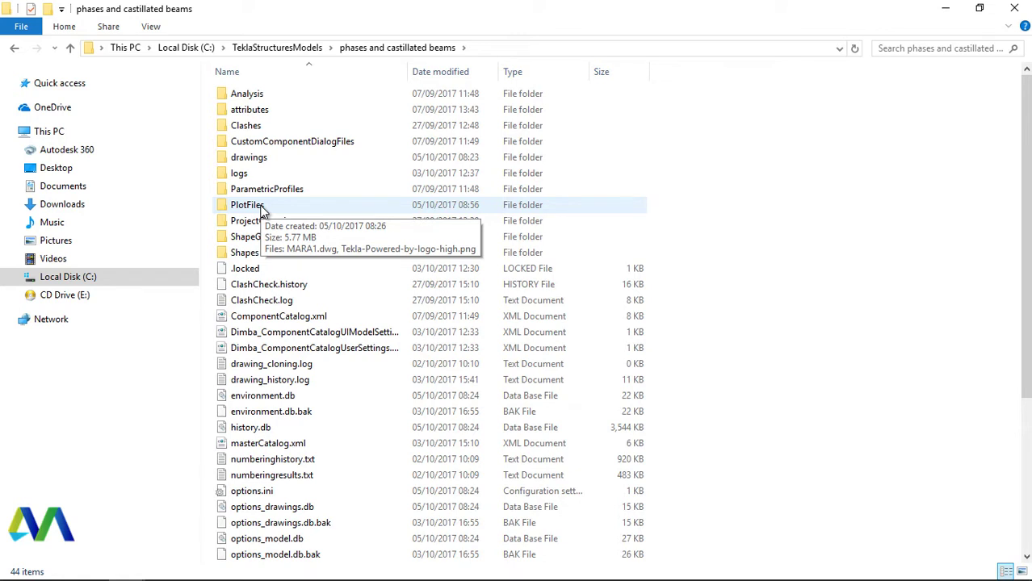
pyautogui.doubleClick(260, 208)
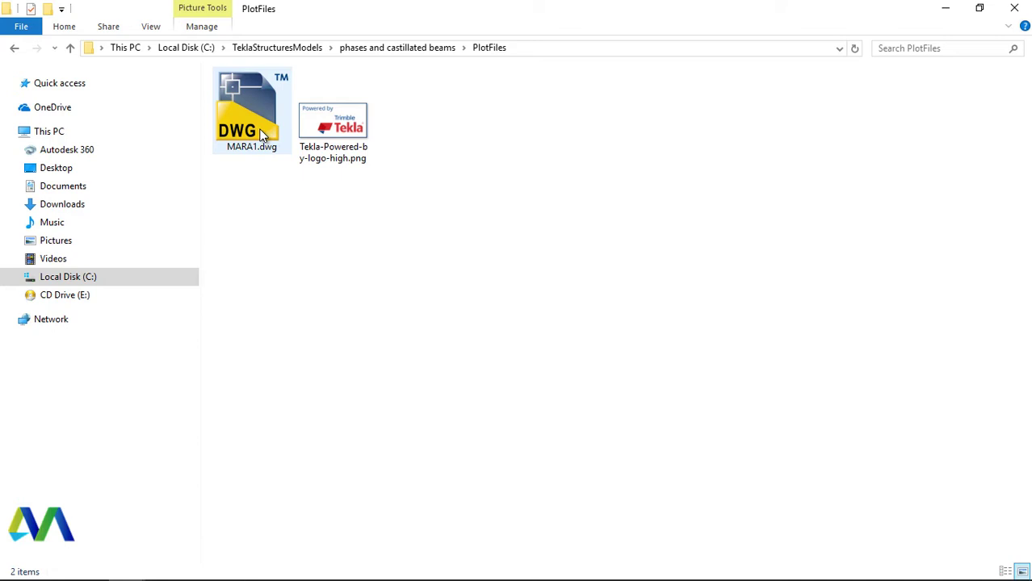
pyautogui.doubleClick(260, 136)
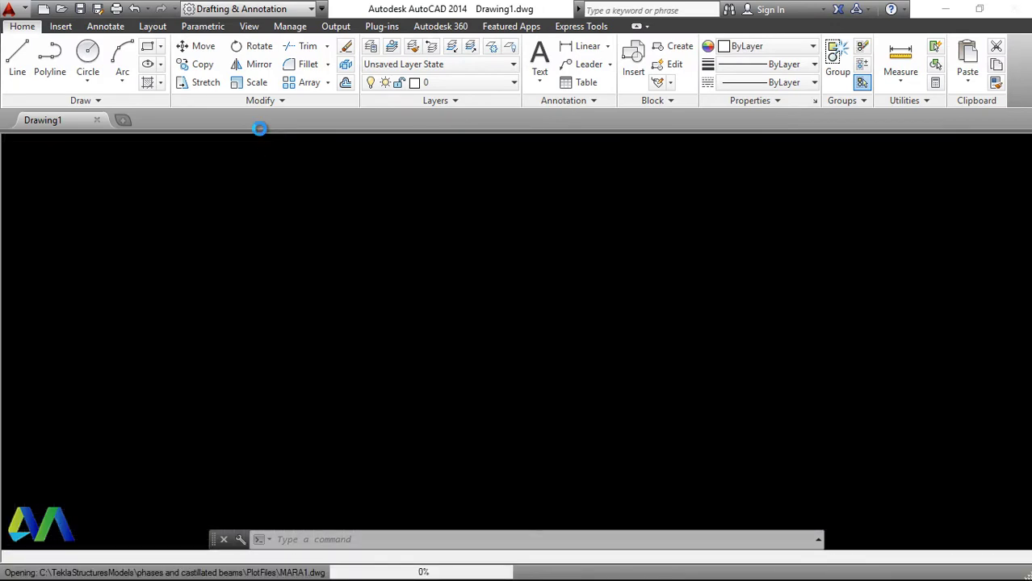
# - Look over the exported building drawing and close the recovery message, the Welcome window and the Drawing Recovery Manager
pyautogui.click(466, 256)
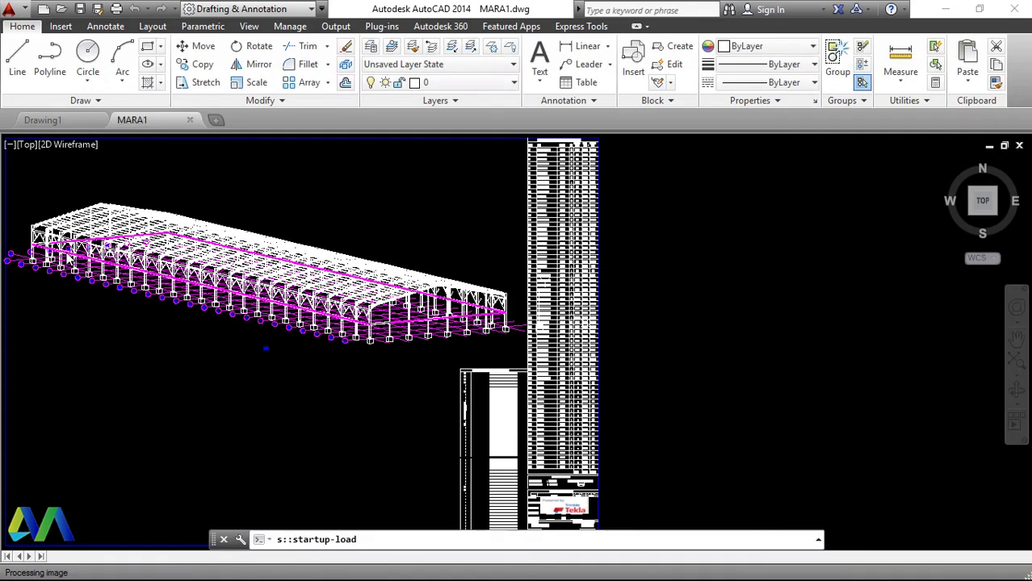
pyautogui.scroll(5, 72, 256)
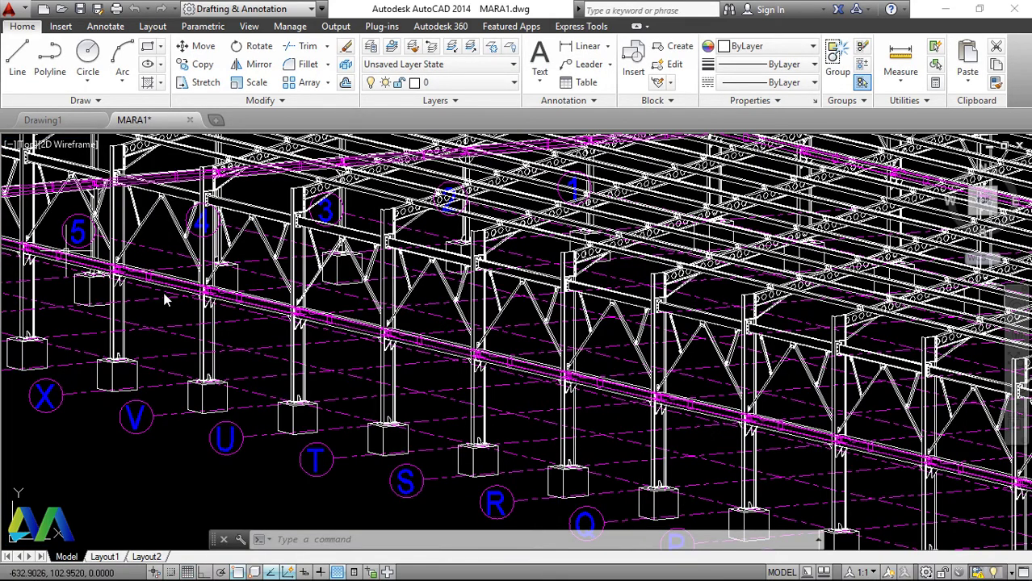
pyautogui.scroll(-2, 168, 301)
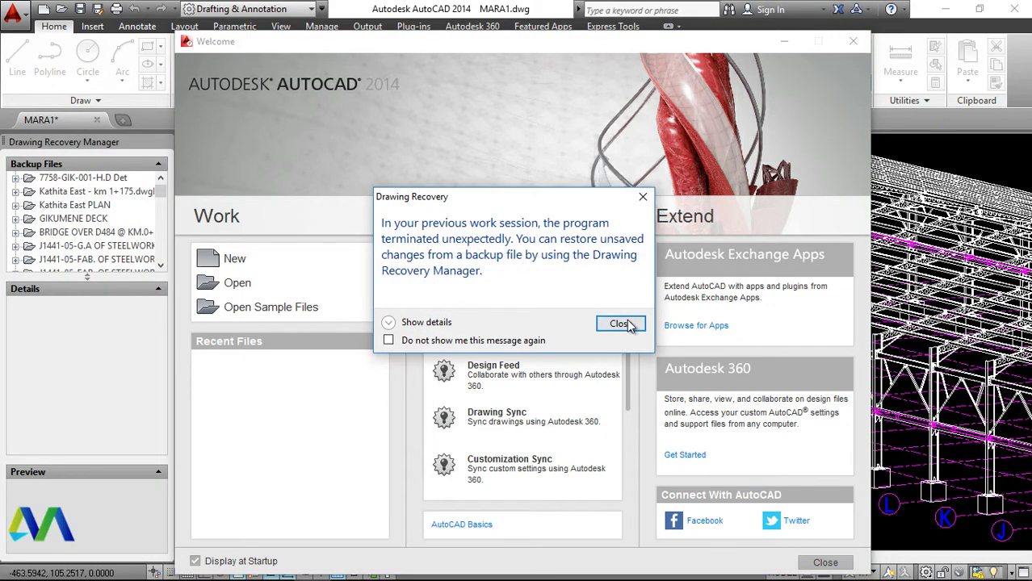
pyautogui.click(620, 324)
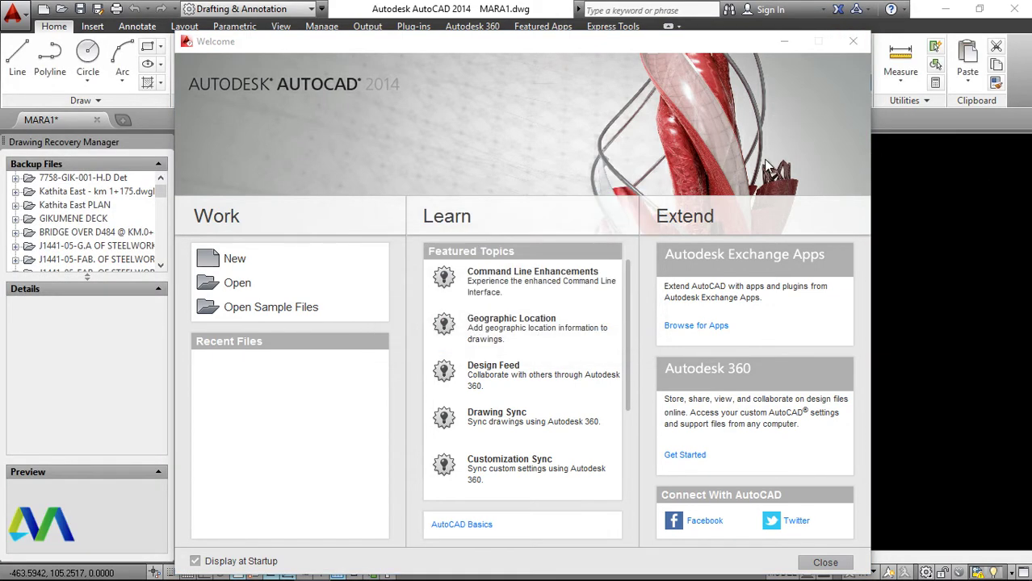
pyautogui.click(853, 42)
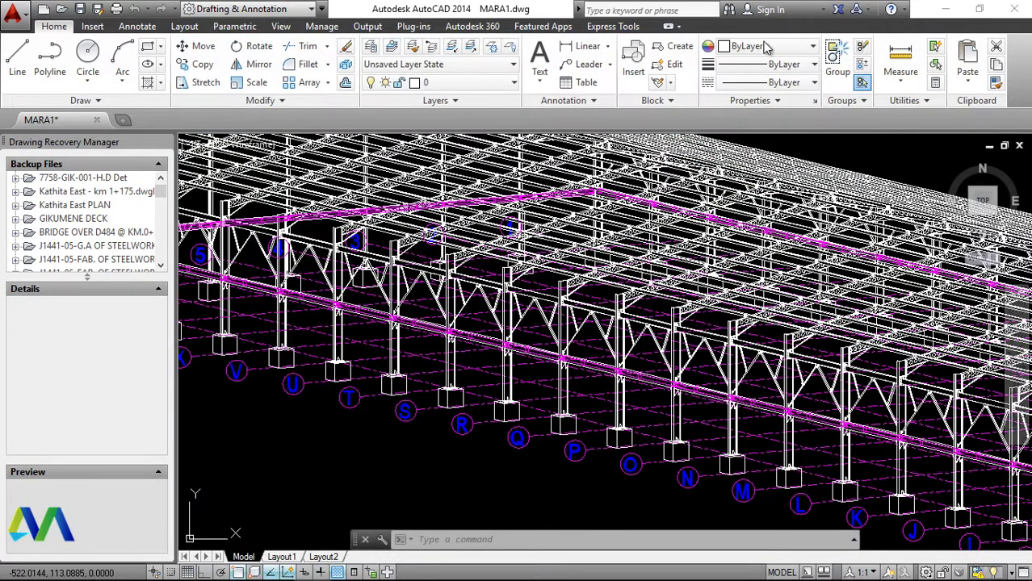
pyautogui.click(167, 144)
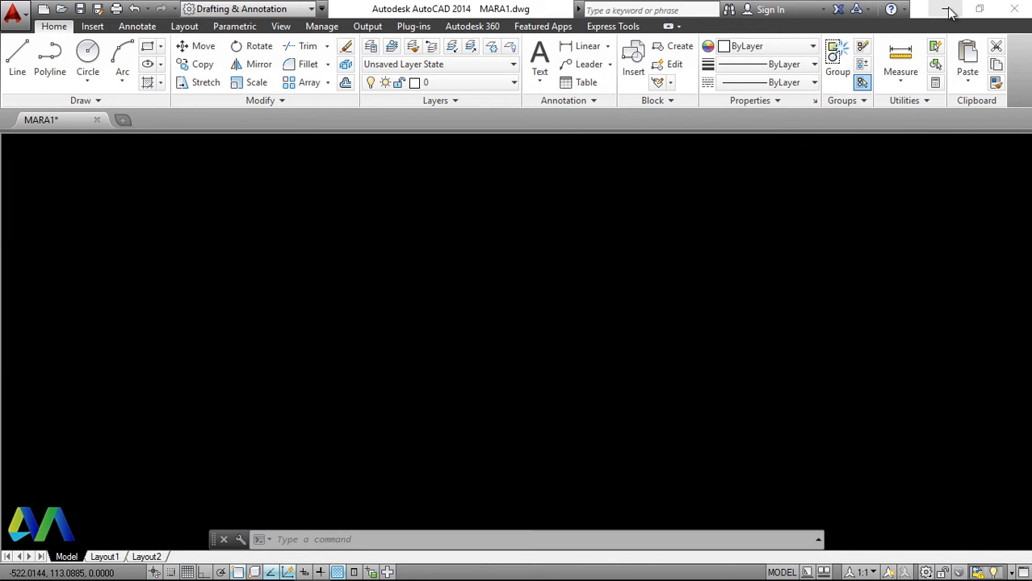
# - Minimize the open windows, open title block.dwg from the desktop and dismiss its proxy information
pyautogui.click(969, 9)
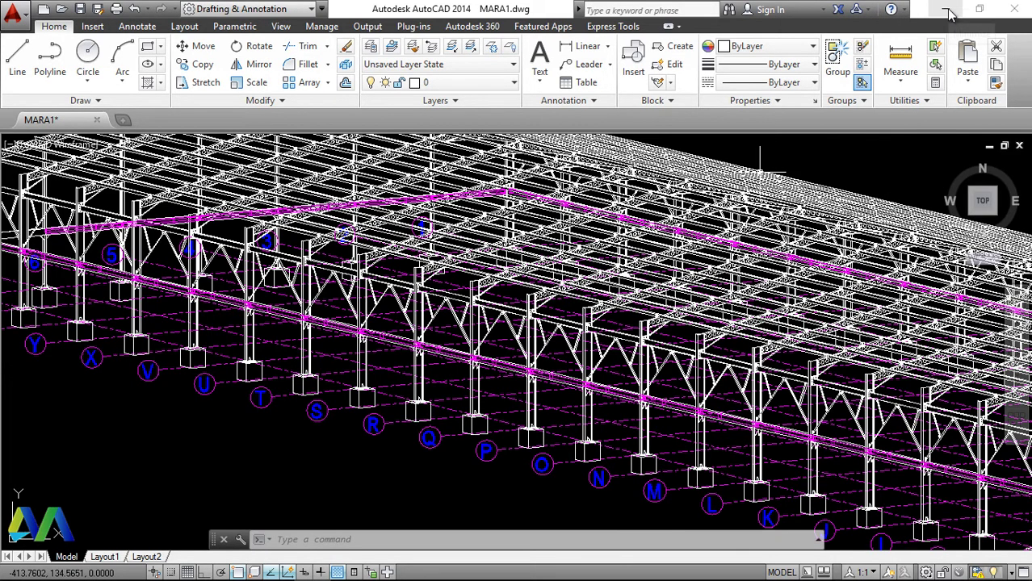
pyautogui.click(951, 13)
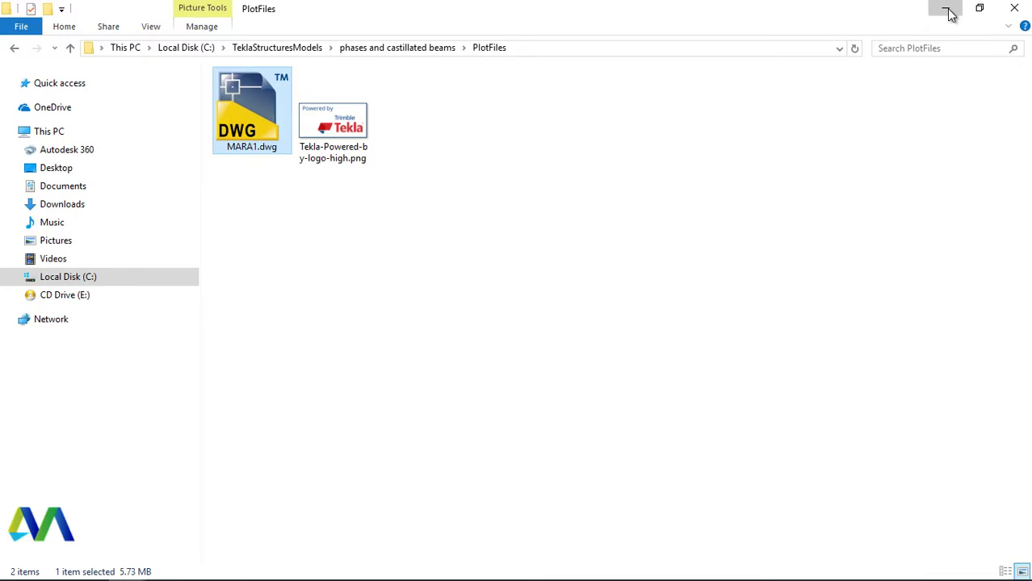
pyautogui.click(951, 13)
pyautogui.click(948, 11)
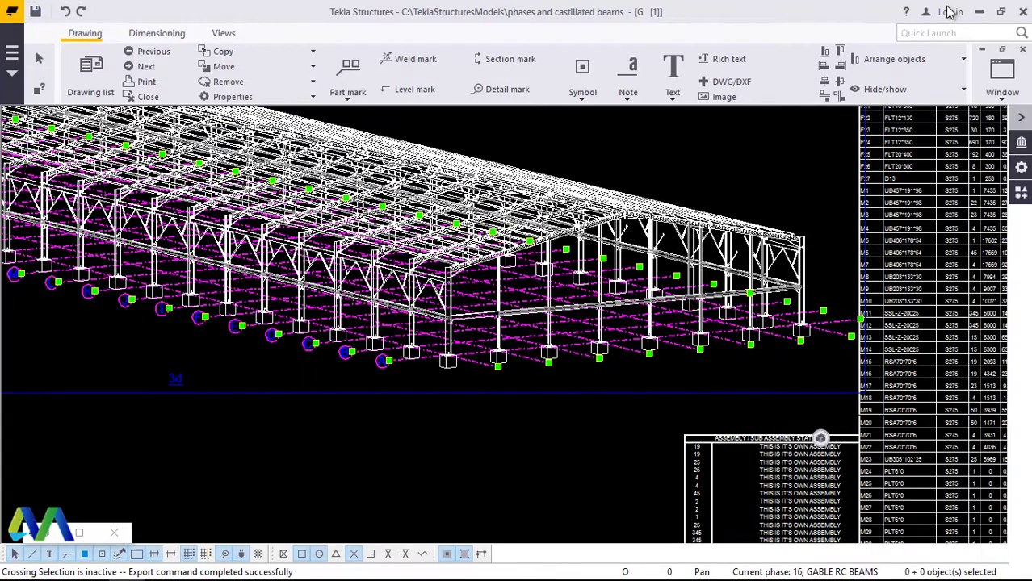
pyautogui.click(979, 13)
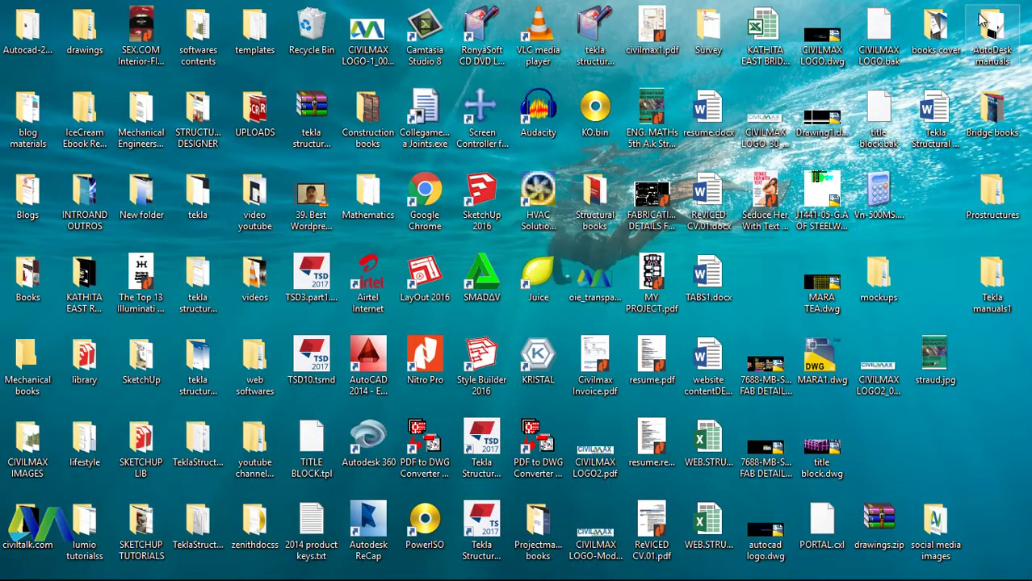
pyautogui.doubleClick(817, 459)
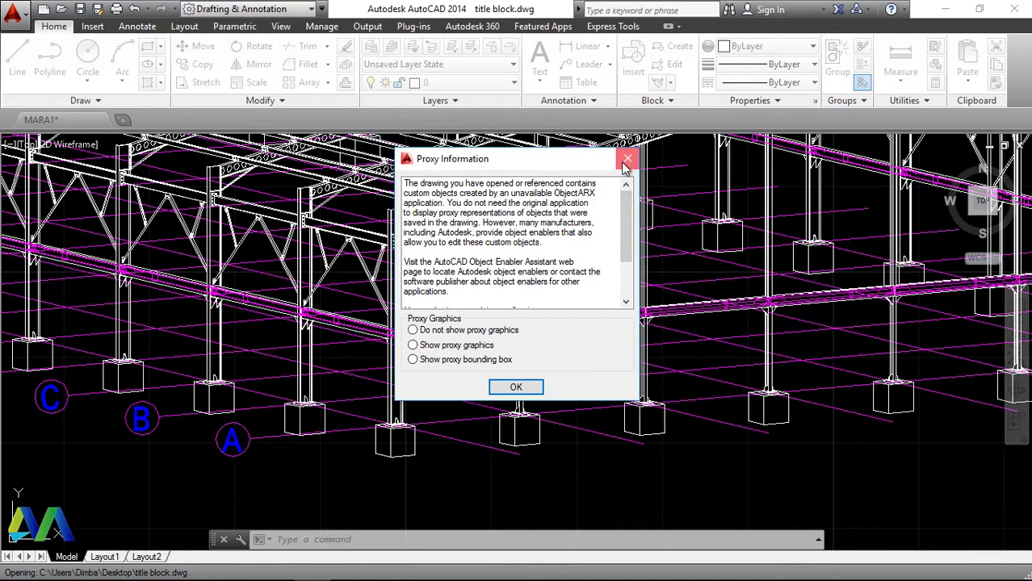
pyautogui.click(627, 160)
# - Examine the title block drawing's sheet frame, 3D building view and company title block
pyautogui.scroll(-10, 472, 446)
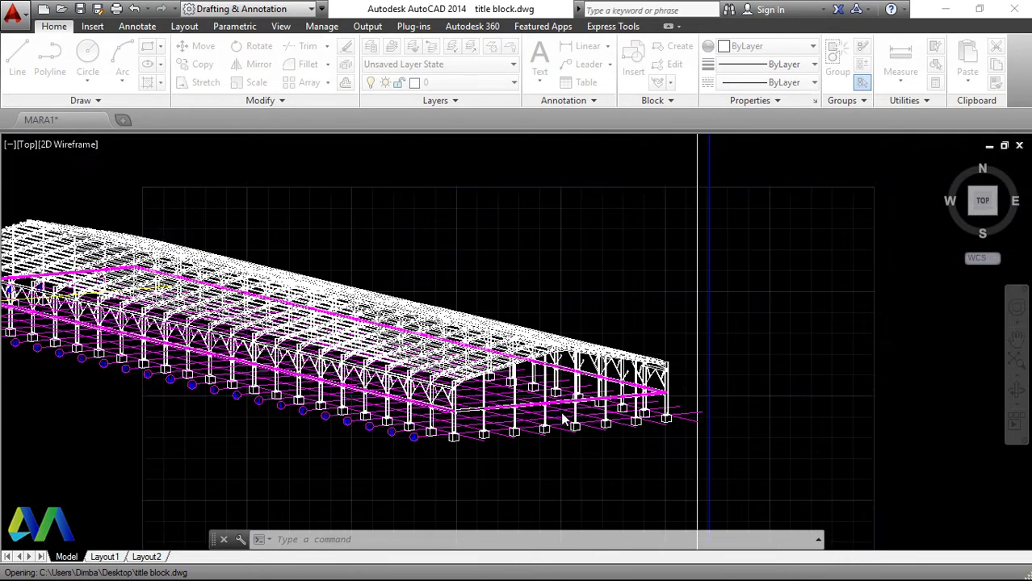
pyautogui.scroll(-2, 476, 440)
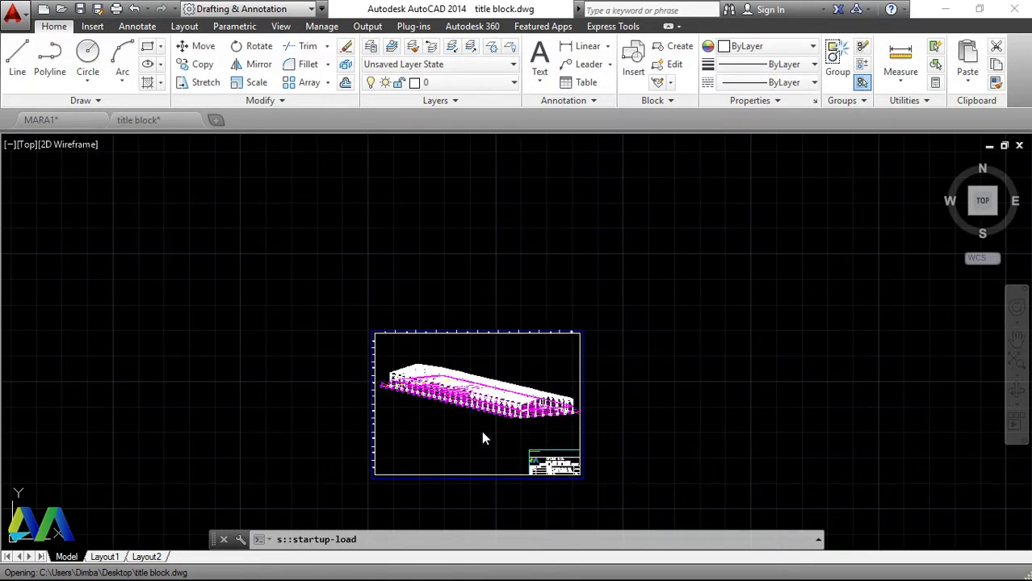
pyautogui.scroll(6, 482, 431)
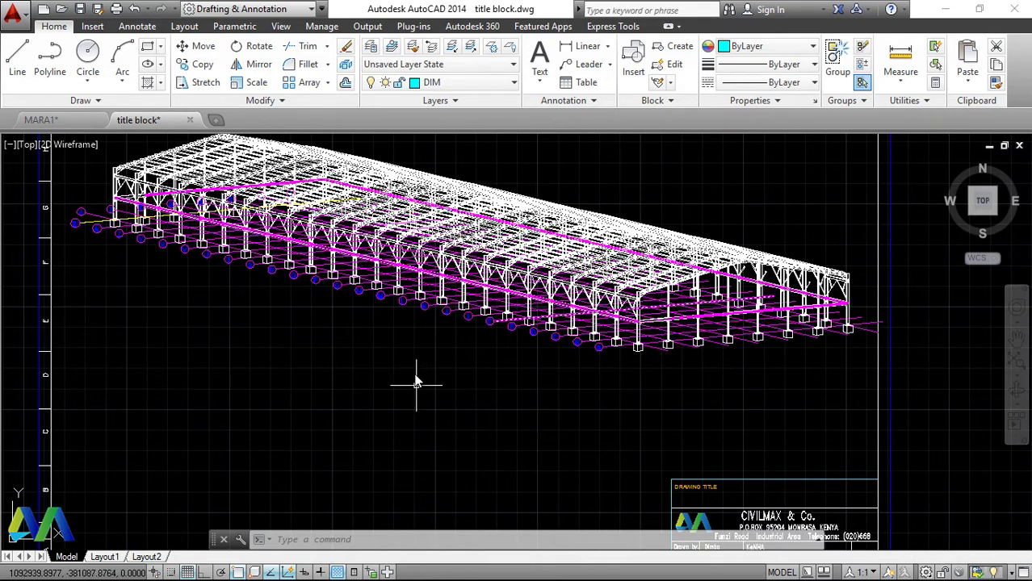
pyautogui.scroll(-5, 243, 455)
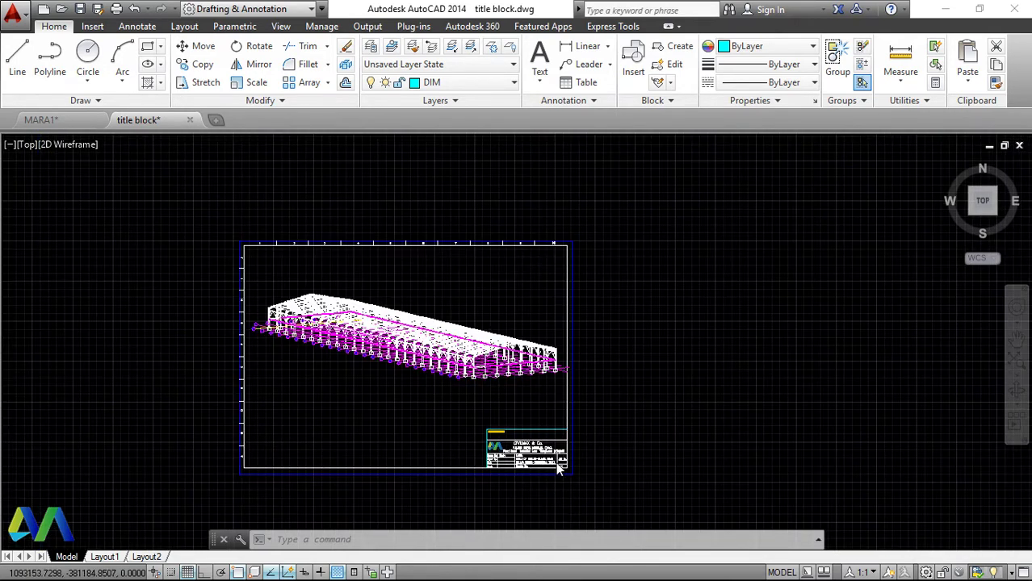
pyautogui.scroll(8, 556, 462)
pyautogui.scroll(-2, 646, 428)
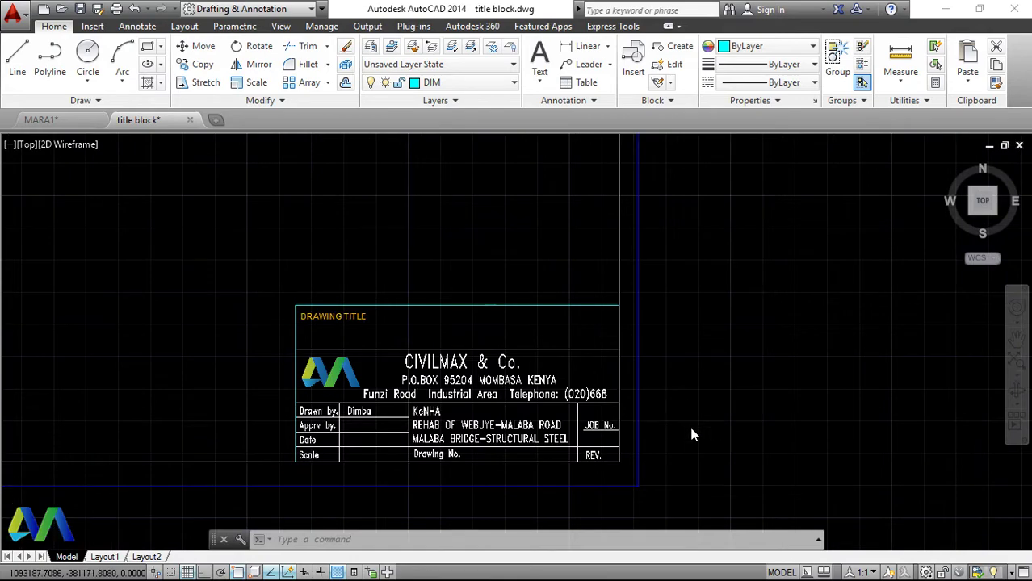
pyautogui.scroll(-4, 689, 423)
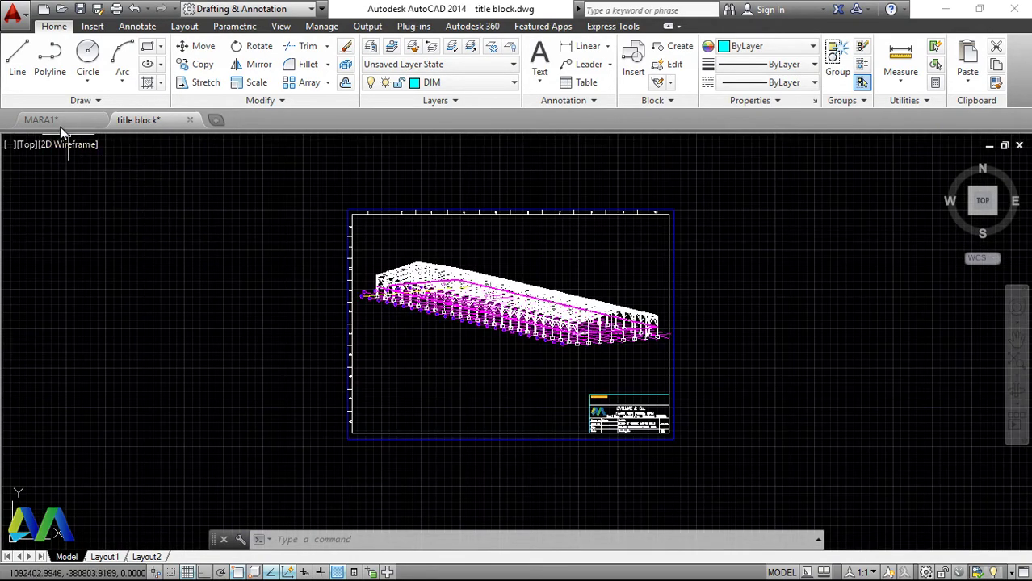
# - Switch to the MARA1 drawing and select the 3D building view with a crossing window
pyautogui.click(55, 123)
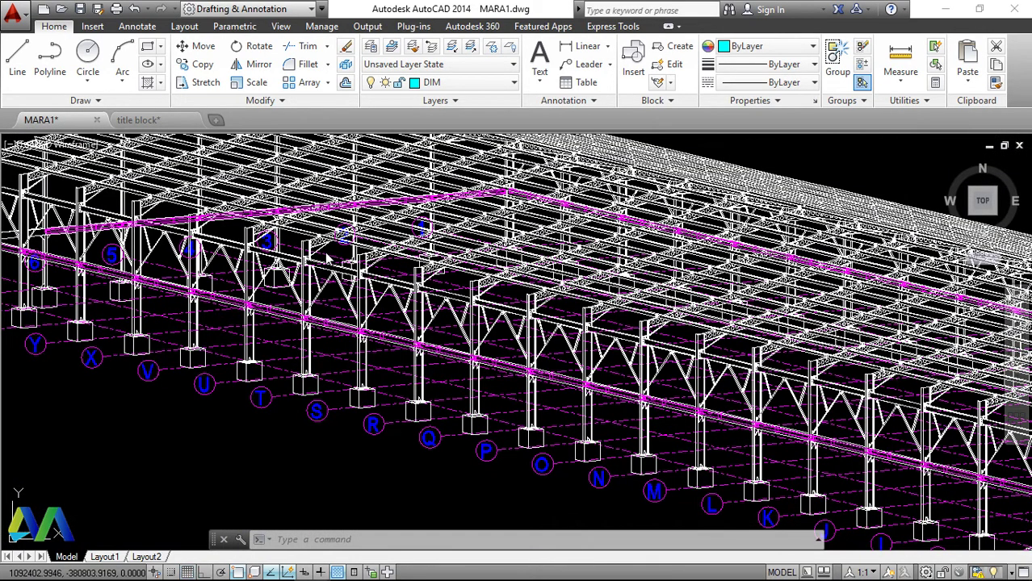
pyautogui.scroll(-2, 330, 257)
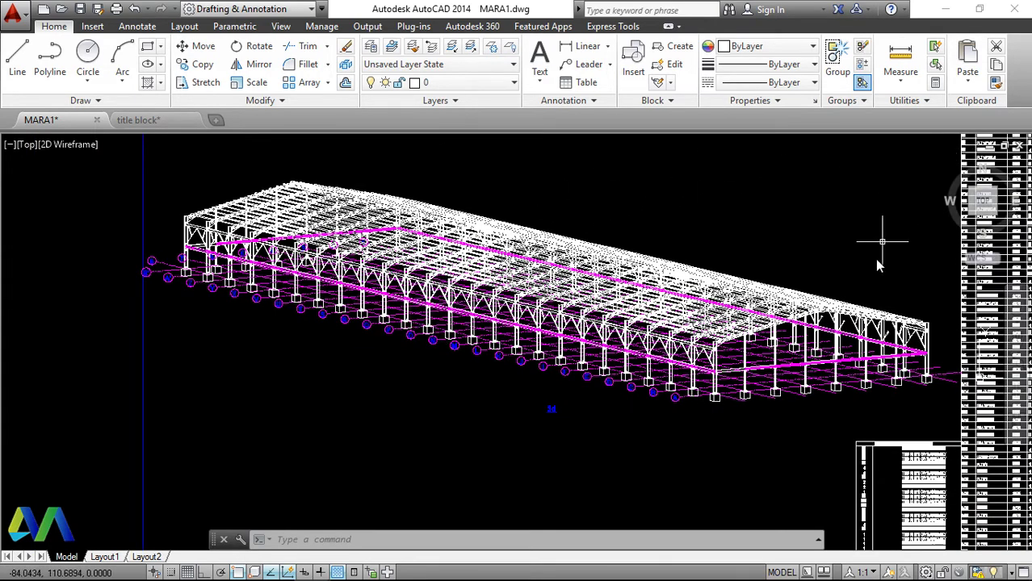
pyautogui.click(909, 162)
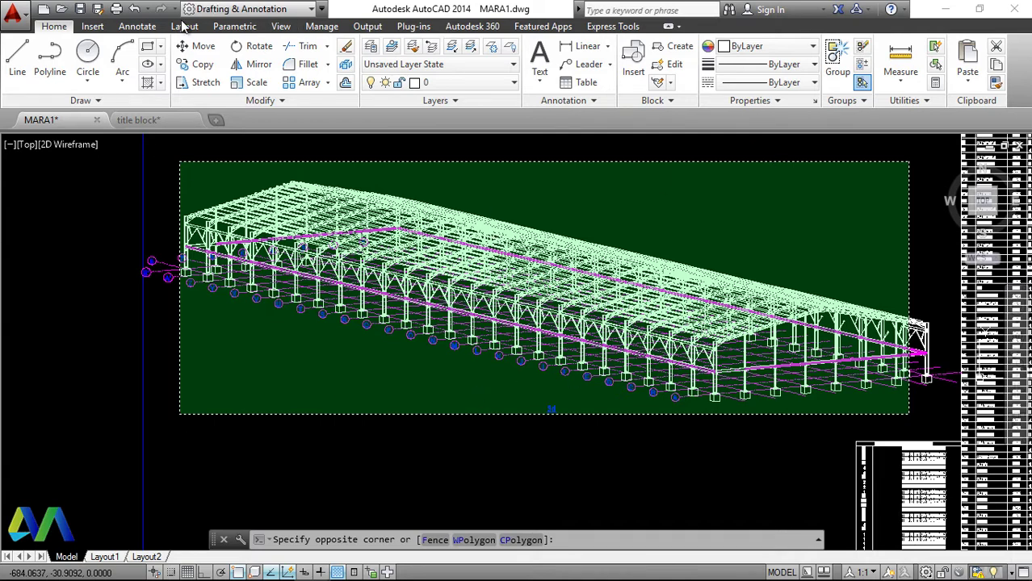
pyautogui.press('Escape')
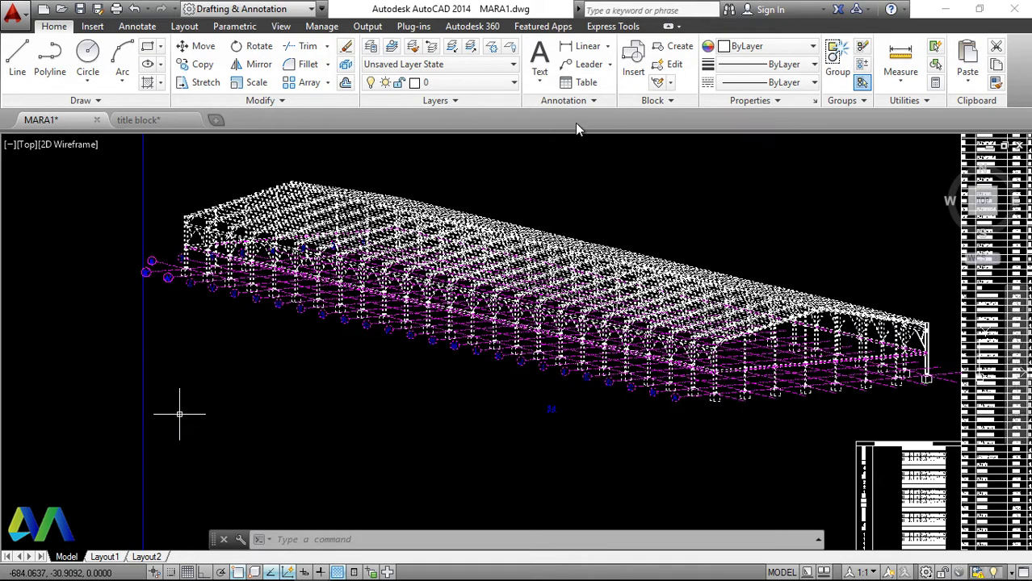
pyautogui.click(523, 155)
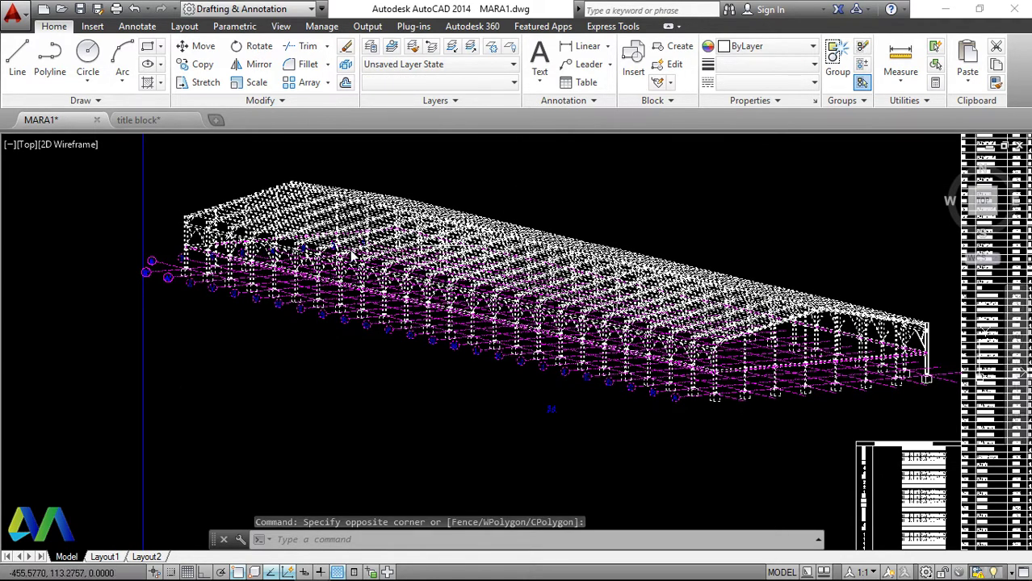
# - Examine the exported MARA1 sheet, including its parts list, assembly status table and Tekla title area
pyautogui.scroll(-4, 356, 255)
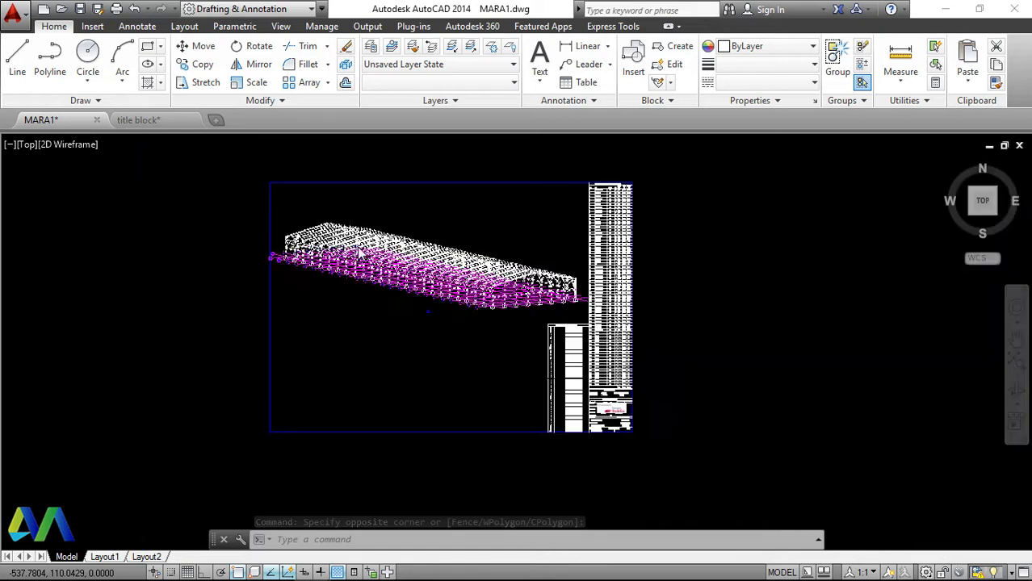
pyautogui.scroll(-2, 358, 251)
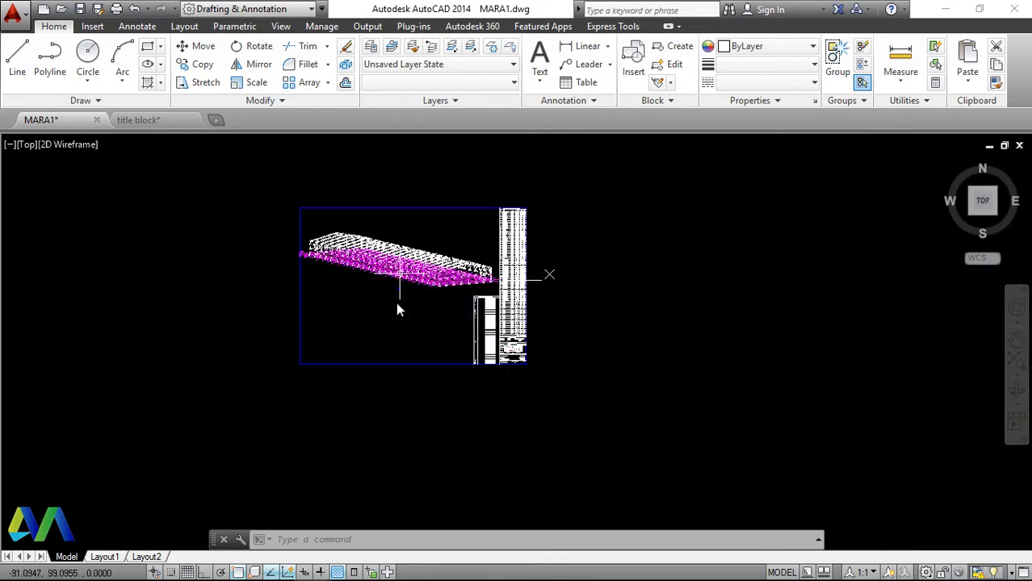
pyautogui.scroll(2, 409, 284)
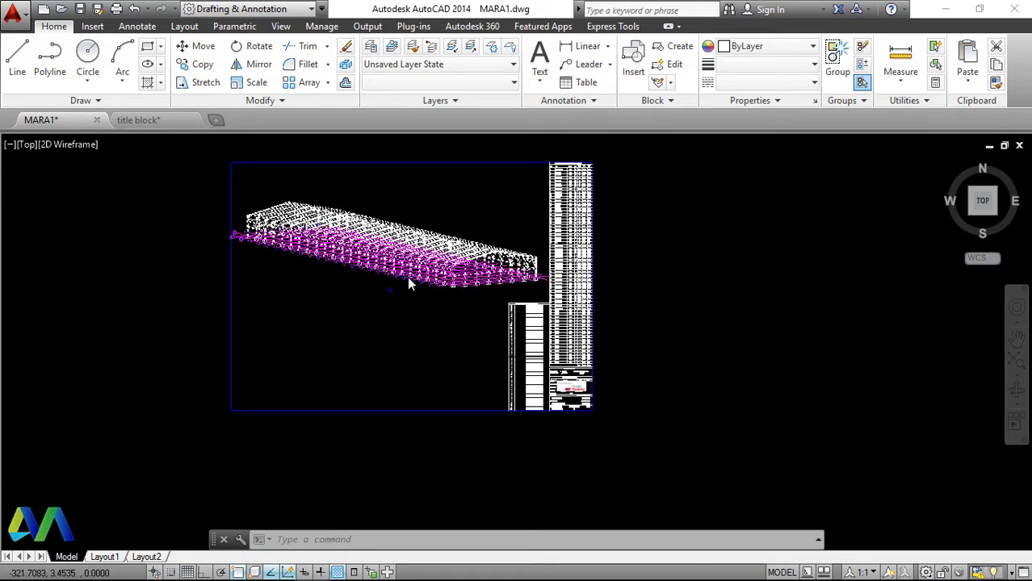
pyautogui.scroll(2, 408, 282)
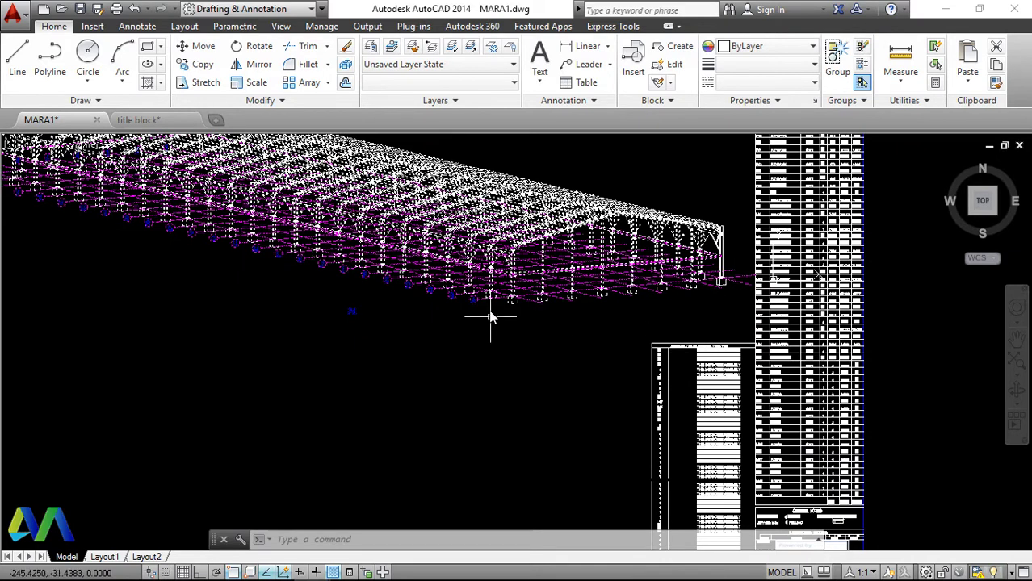
pyautogui.click(1024, 364)
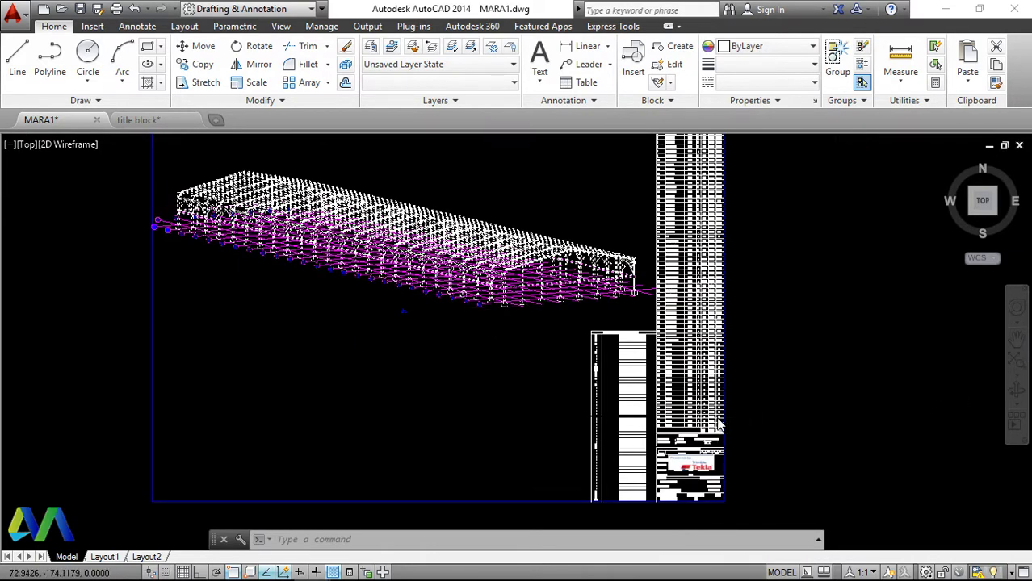
pyautogui.scroll(3, 719, 424)
pyautogui.scroll(2, 718, 424)
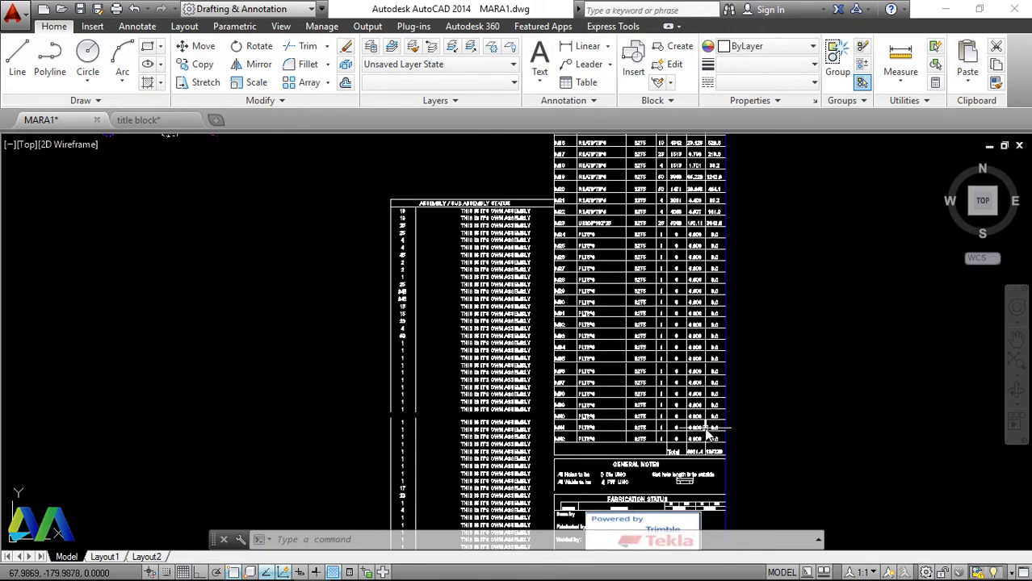
pyautogui.moveTo(707, 435)
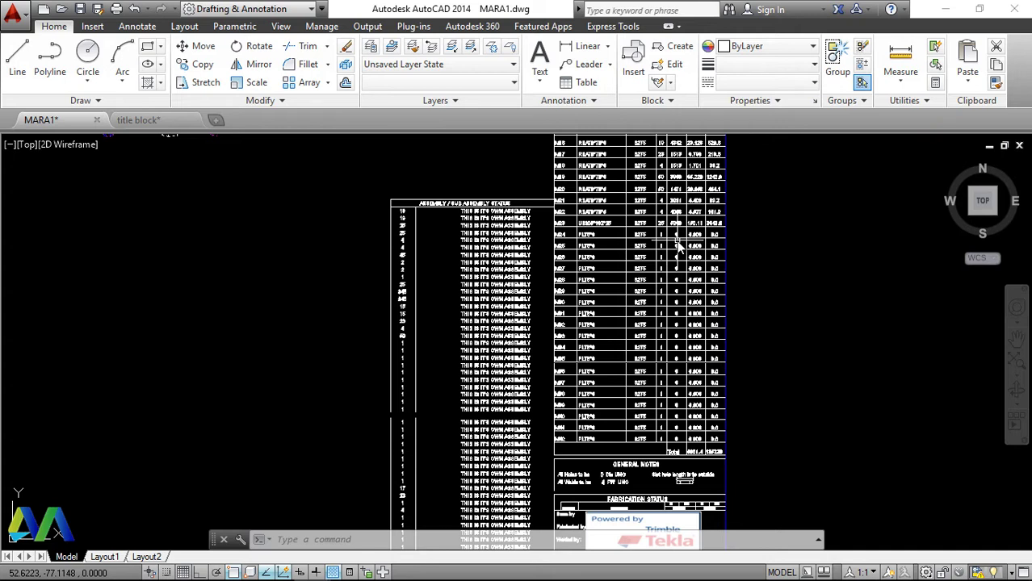
# - Return to the title block drawing and inspect the 3D building view placed inside its sheet frame
pyautogui.click(153, 123)
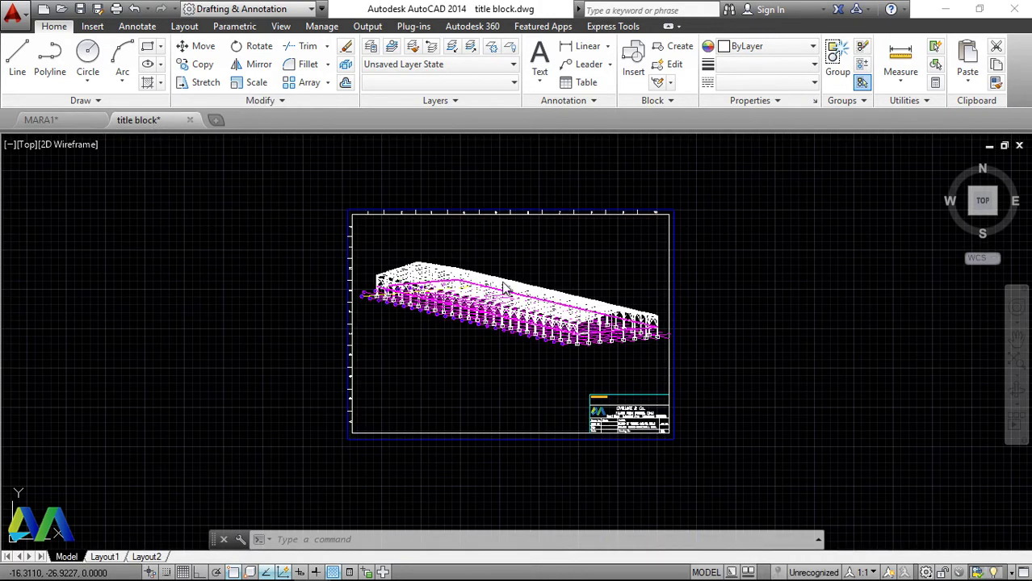
pyautogui.scroll(2, 502, 284)
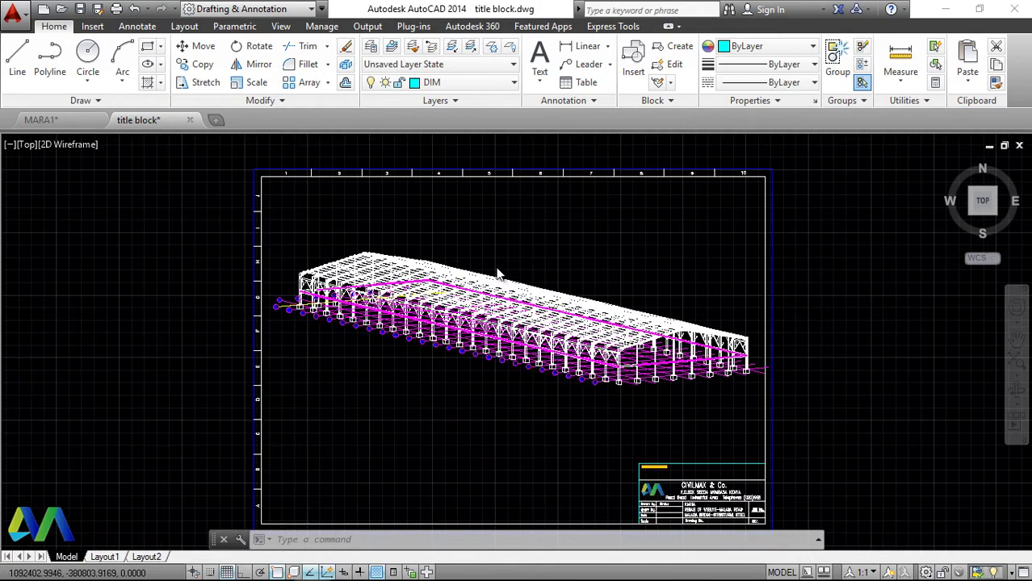
pyautogui.scroll(6, 521, 323)
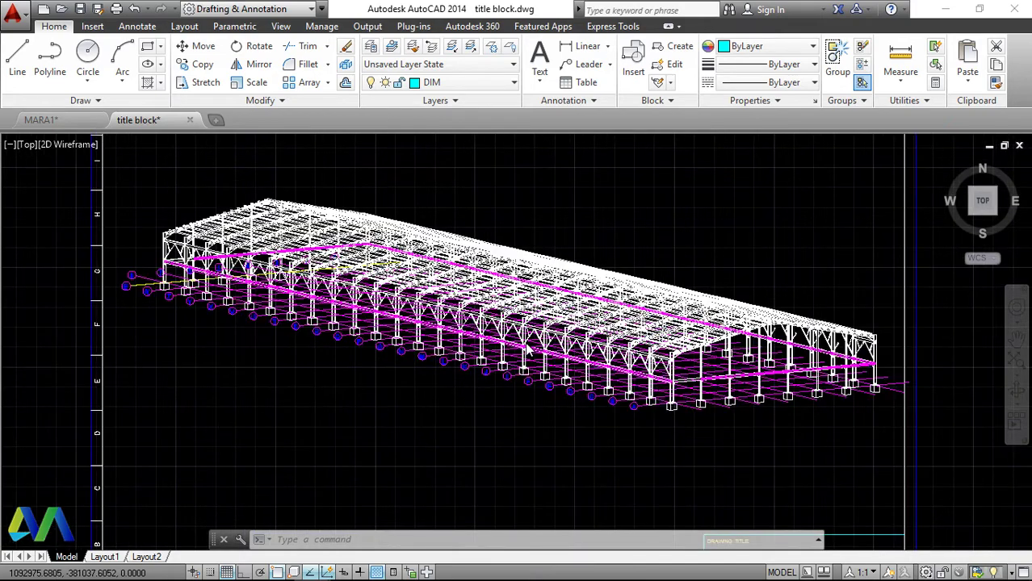
pyautogui.scroll(-3, 355, 281)
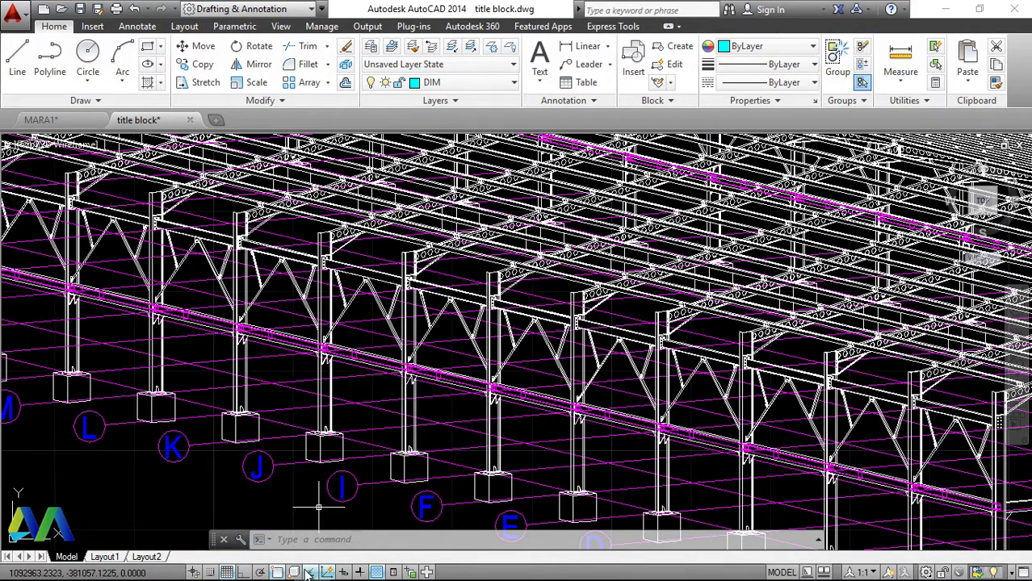
# - Switch to Tekla Structures, open general arrangement drawing [1] and bring up its drawing export settings
pyautogui.click(275, 568)
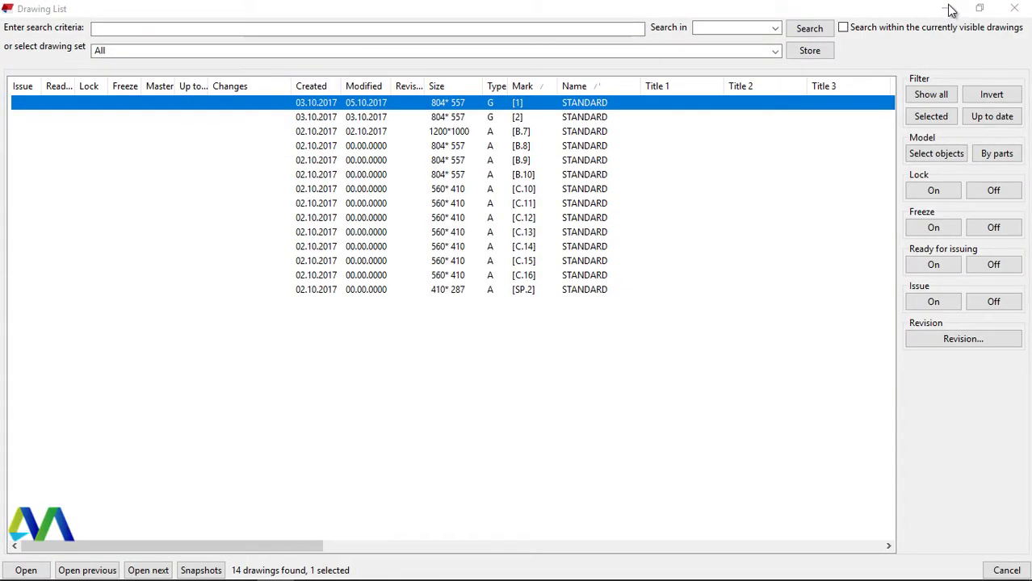
pyautogui.doubleClick(501, 103)
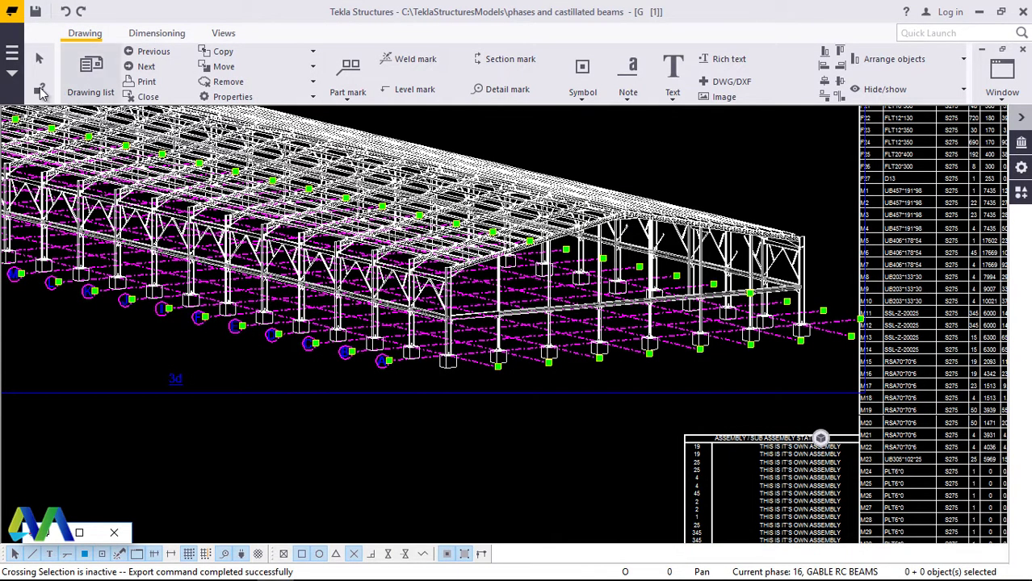
pyautogui.click(13, 53)
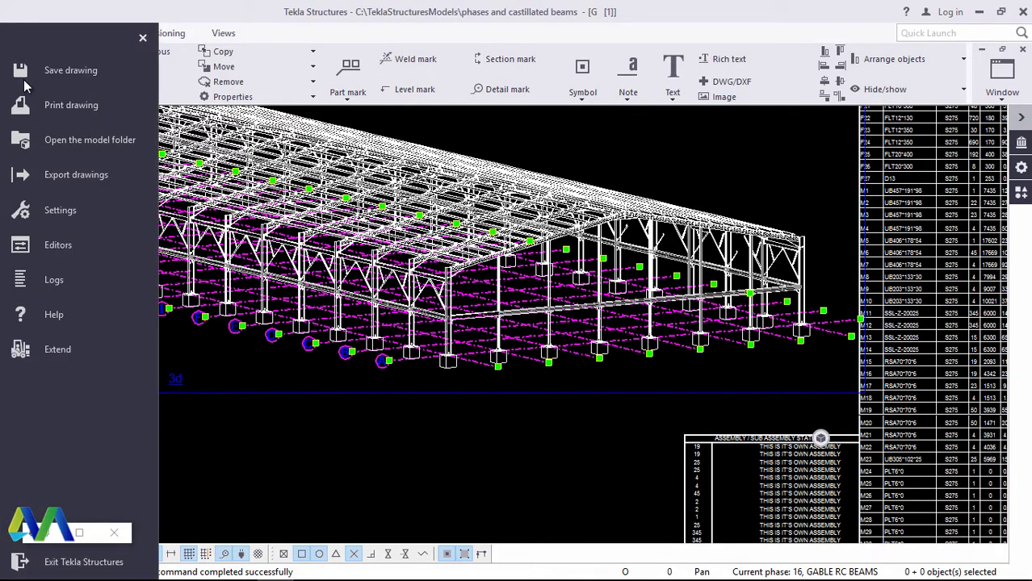
pyautogui.click(67, 176)
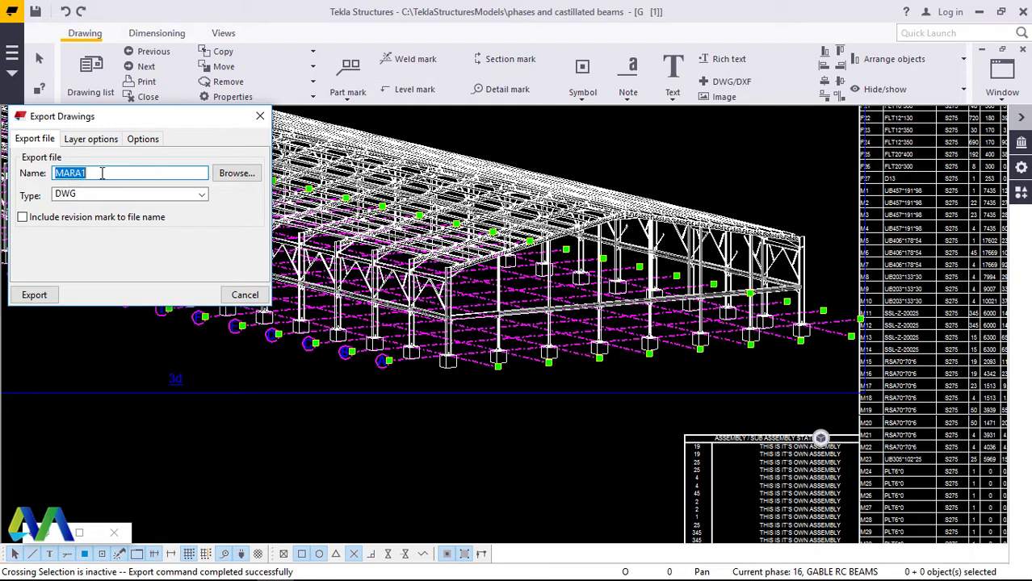
# - Review the export's file name, layer options and scale options, and choose DWG as the file type for MARA1
pyautogui.click(101, 172)
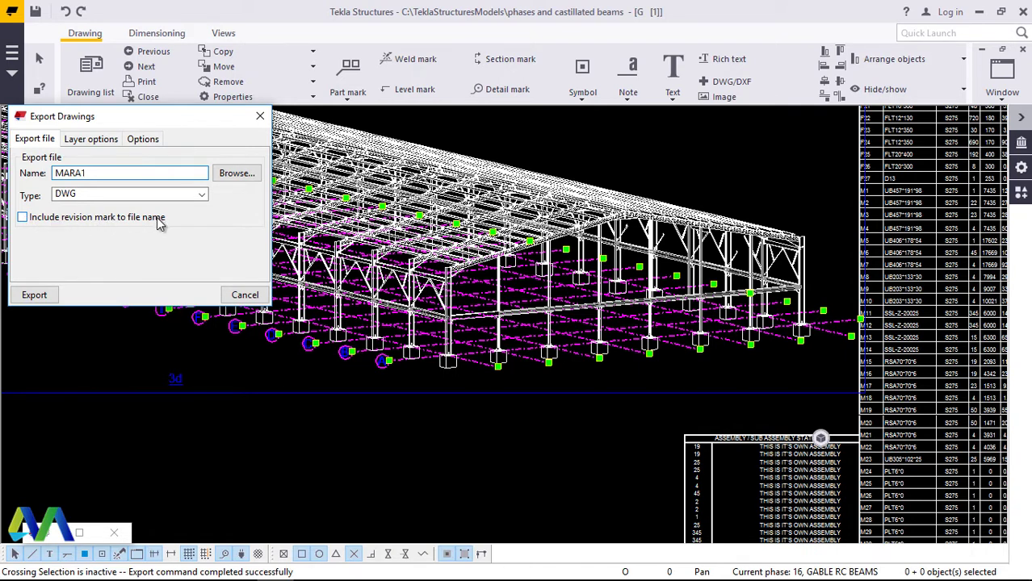
pyautogui.click(91, 141)
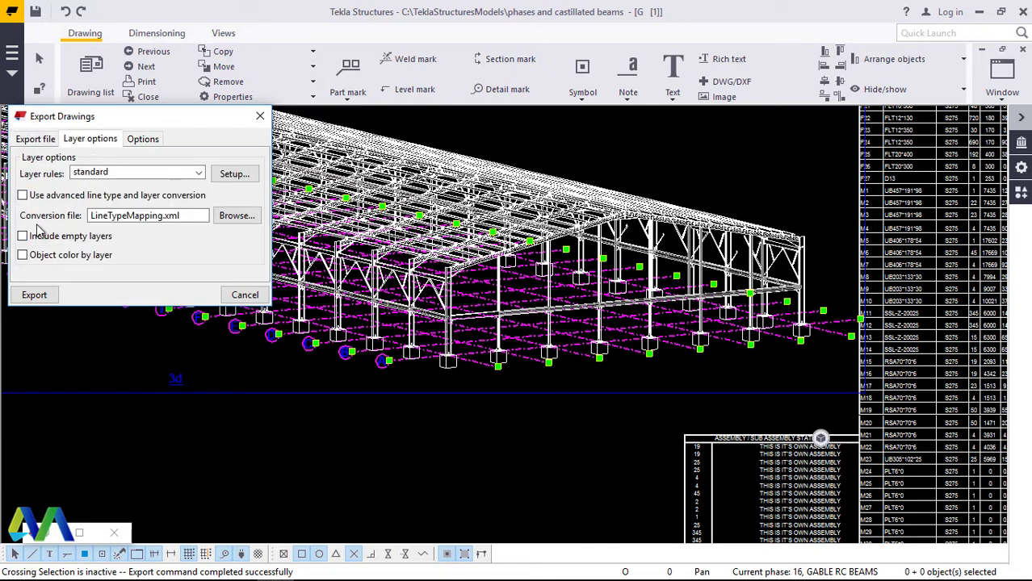
pyautogui.click(141, 139)
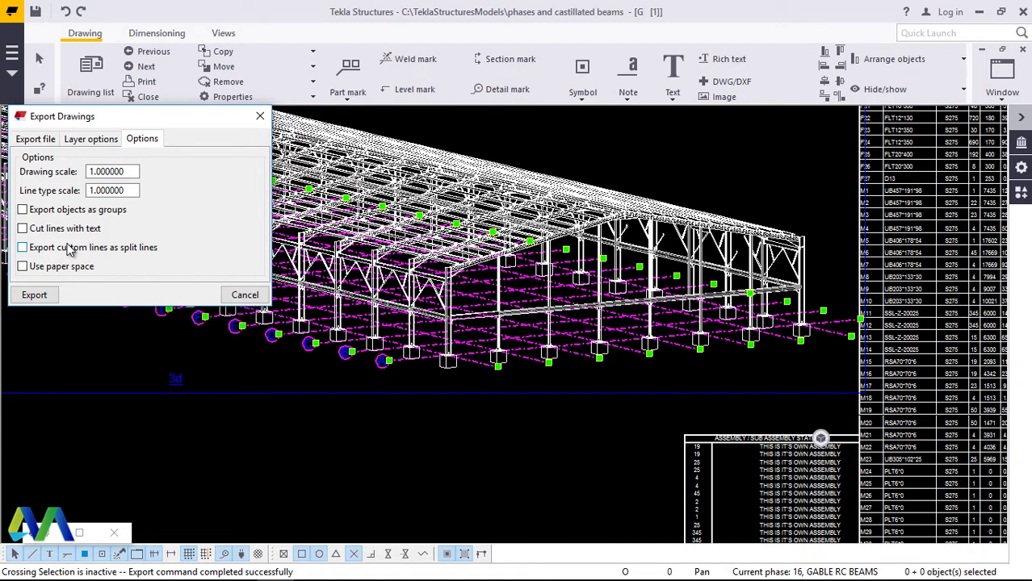
pyautogui.click(36, 139)
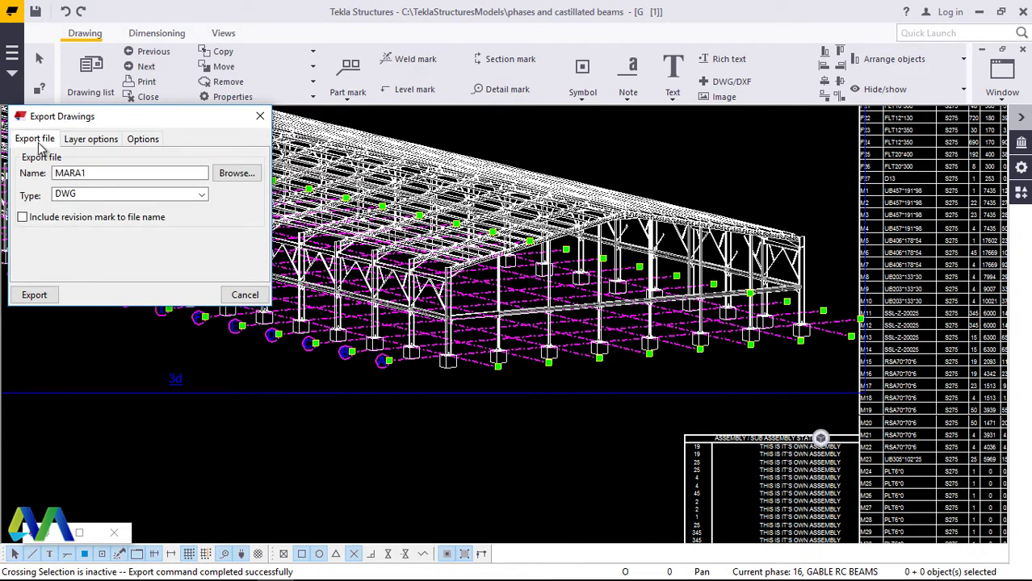
pyautogui.click(167, 174)
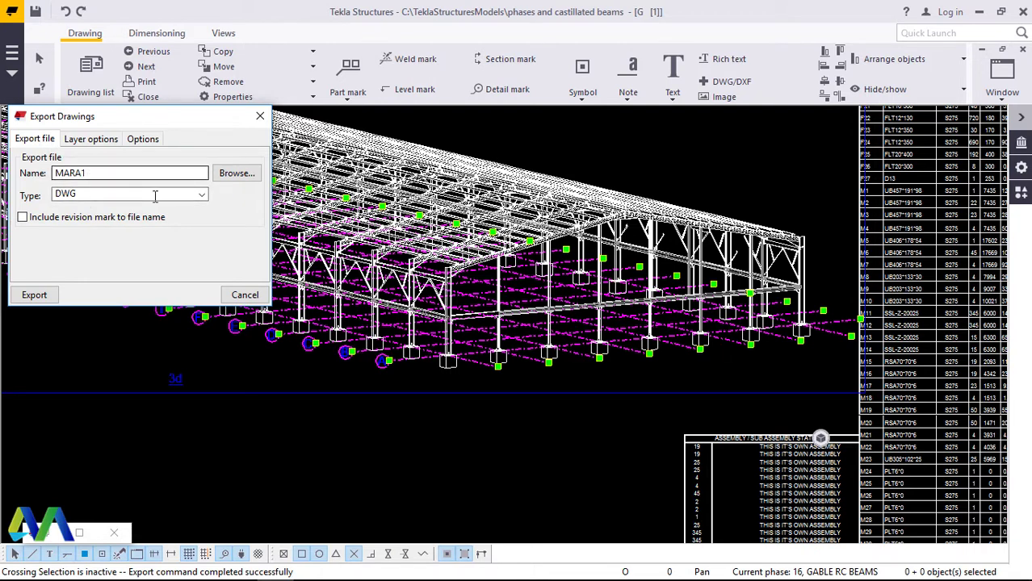
pyautogui.click(202, 197)
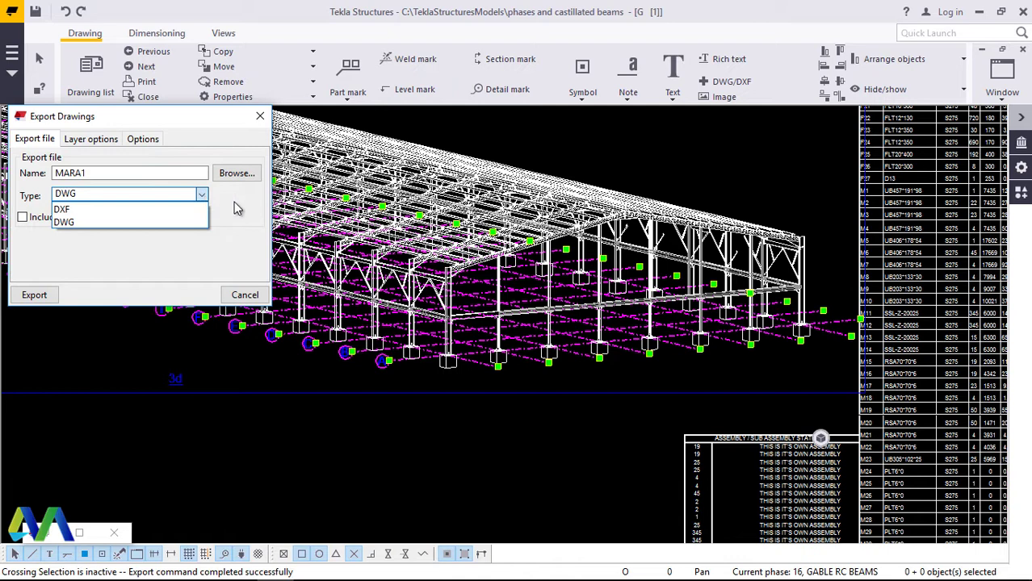
pyautogui.click(147, 222)
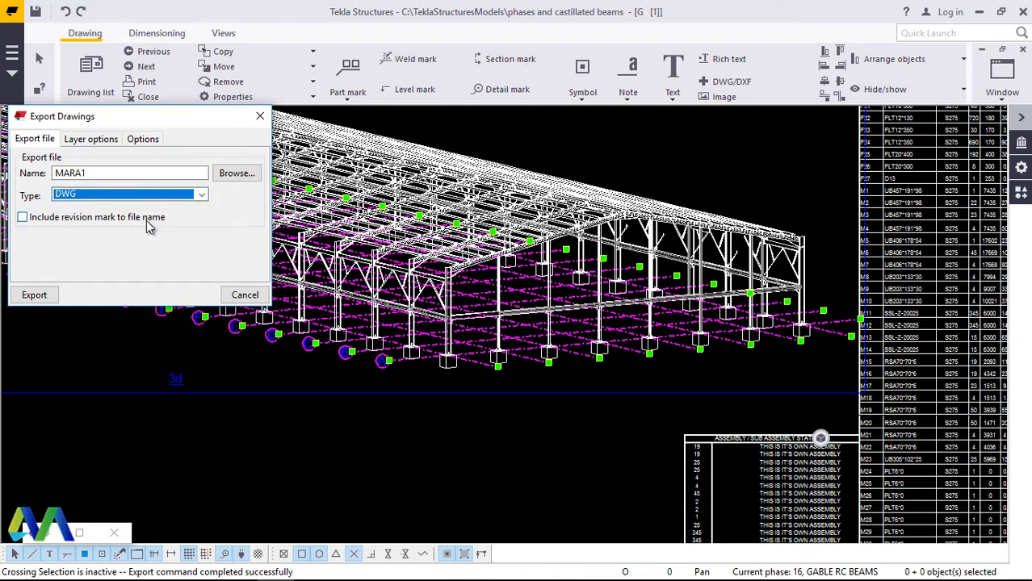